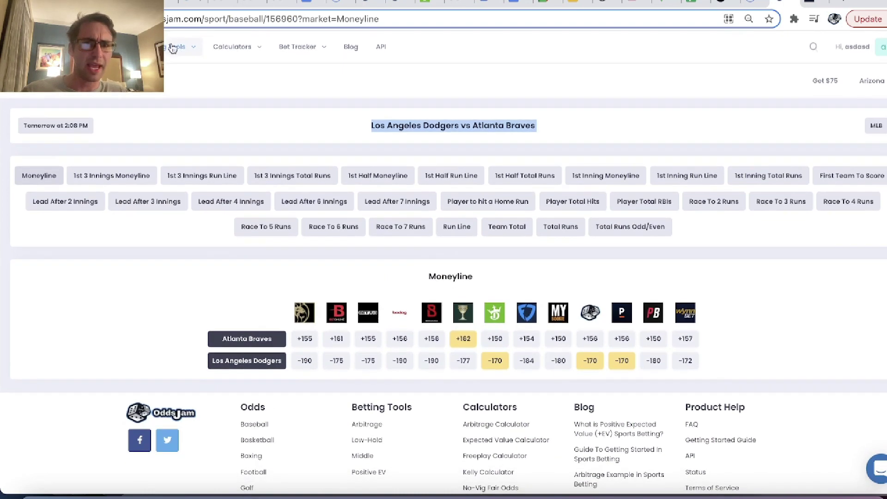
Open the Low-Hold betting tool and filter its list by the WynnBET sportsbook
mouse_move(172, 48)
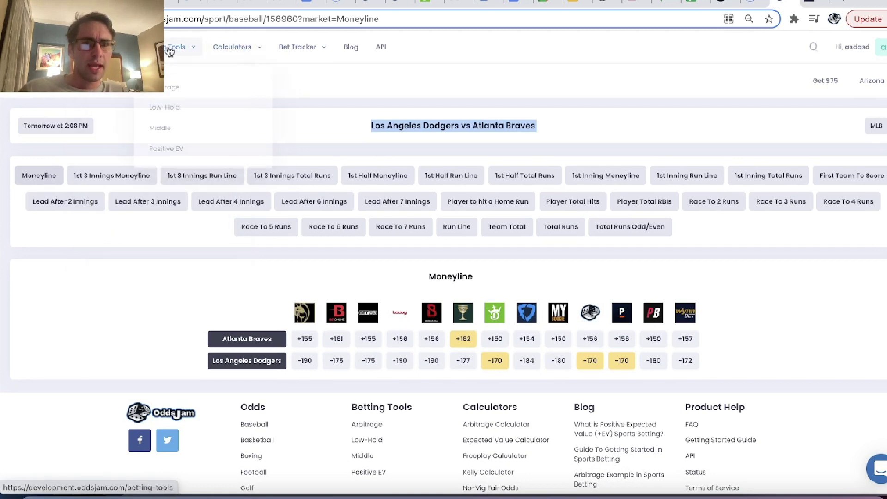
click(197, 110)
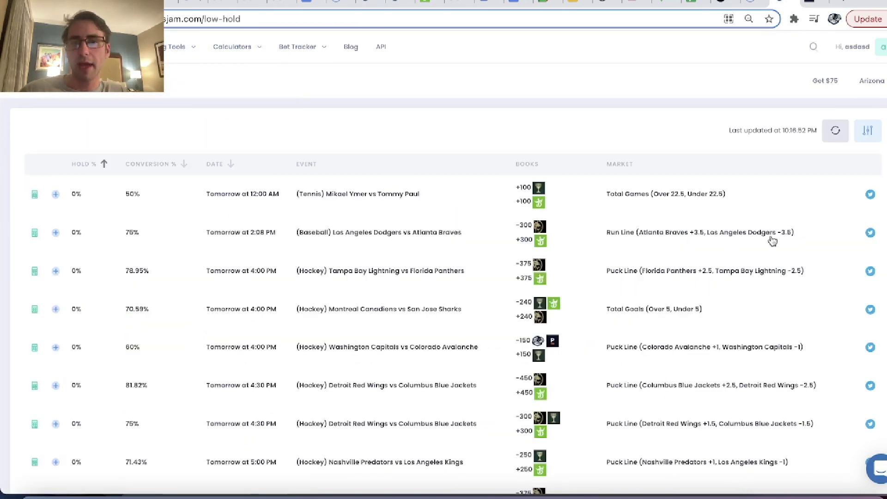
click(866, 131)
click(756, 180)
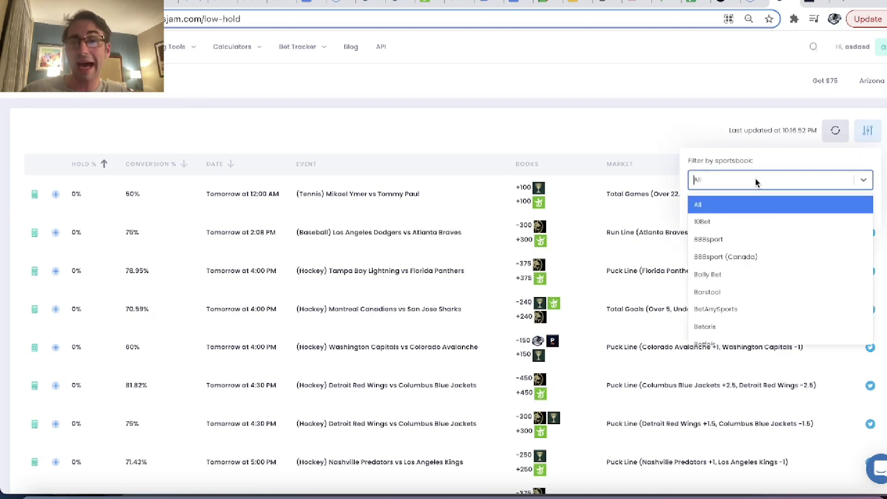
text(wynnb)
key(Return)
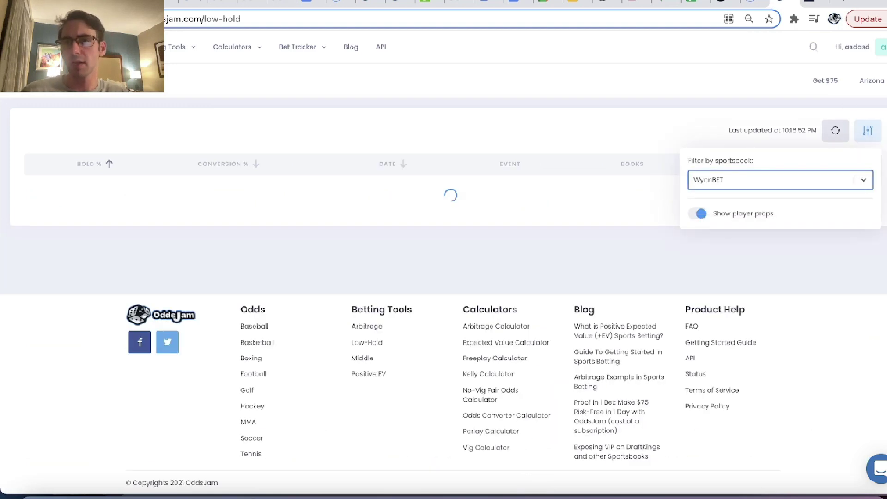
click(439, 121)
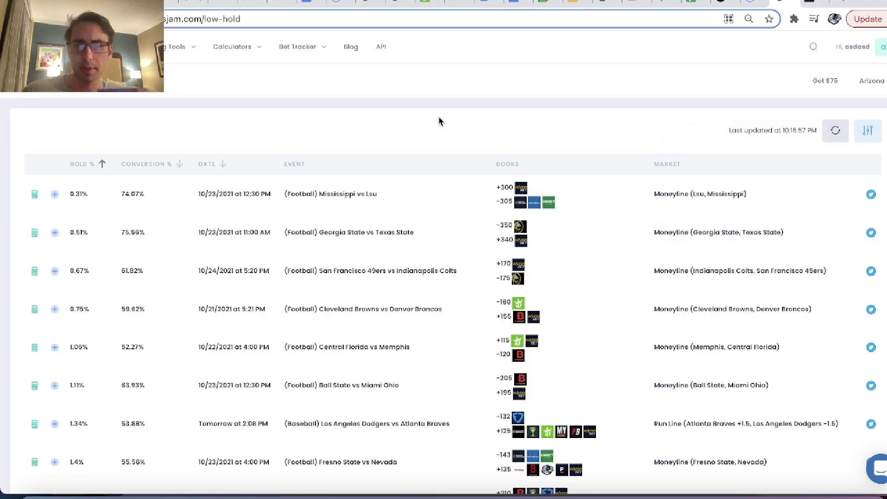
Find the Los Angeles Dodgers vs Atlanta Braves moneyline in the low-hold list and open that game
scroll(573, 235, down, 4)
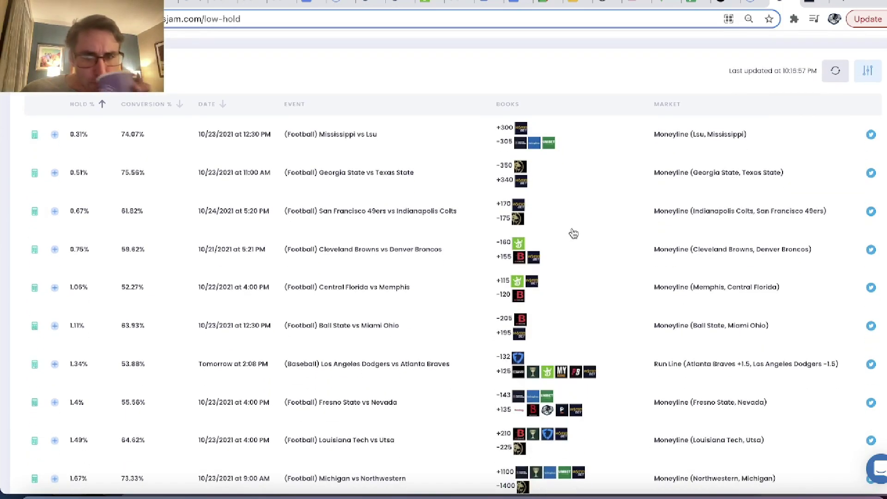
scroll(573, 233, down, 2)
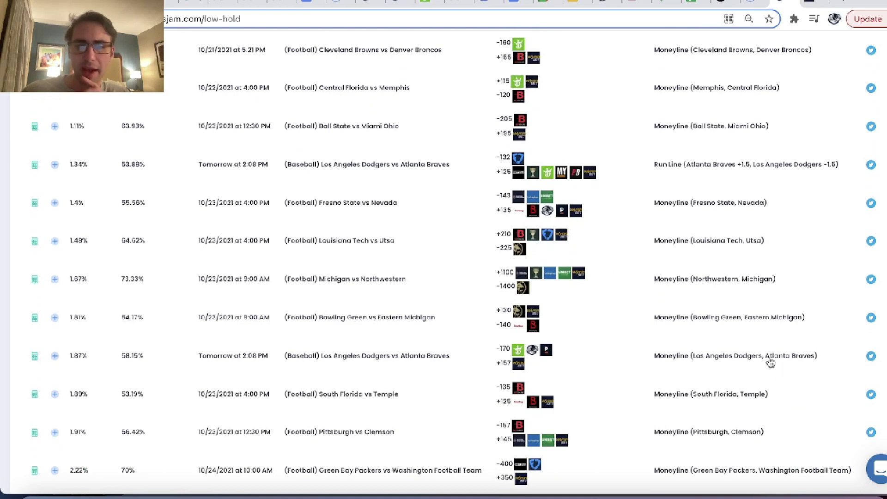
click(328, 355)
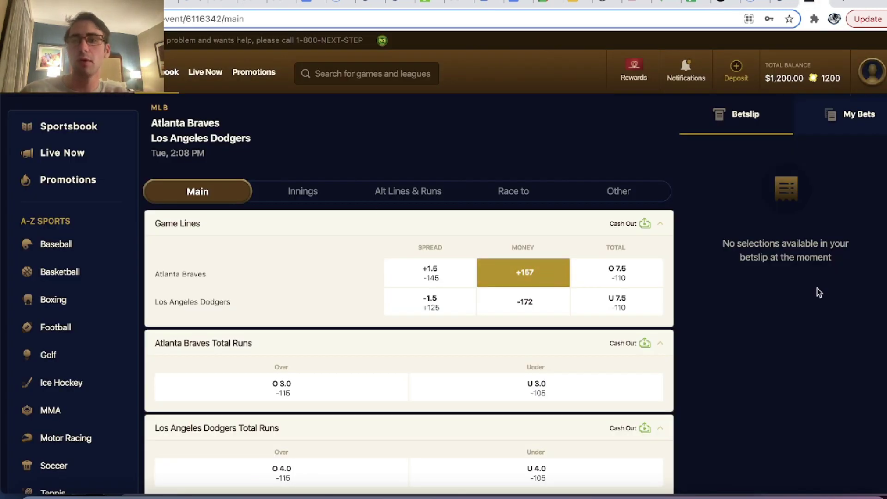
On WynnBET, place a $1000 risk-free straight bet on the Atlanta Braves moneyline at +157 and highlight the receipt's wager
click(707, 335)
text(1000)
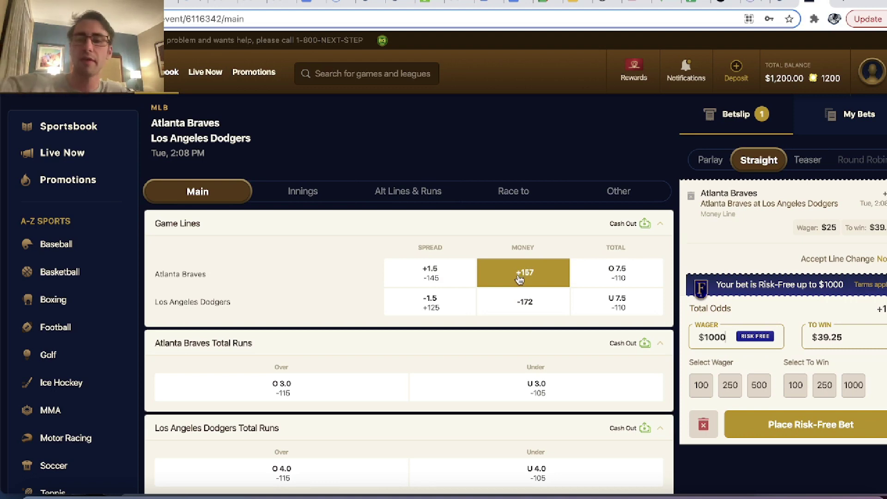
click(871, 429)
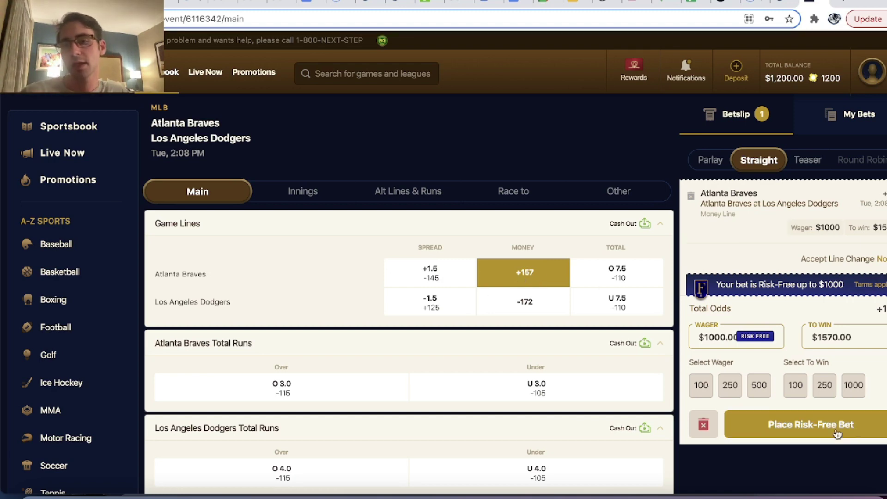
click(817, 429)
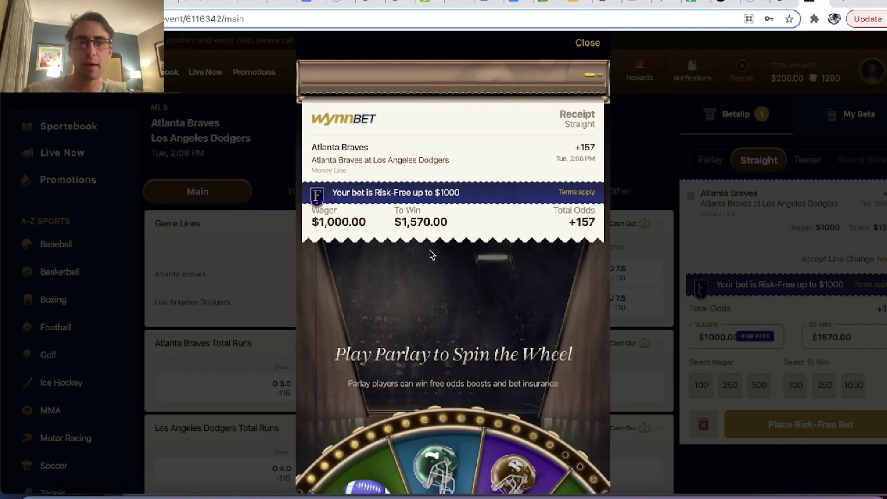
triple_click(326, 220)
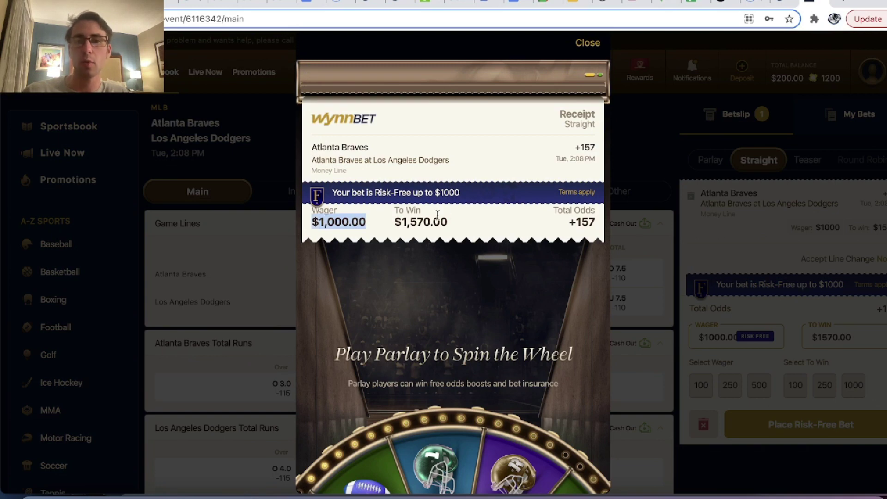
Switch to the bet spreadsheet and set the bet name in A2 to "Braves ML +157"
click(693, 2)
click(75, 145)
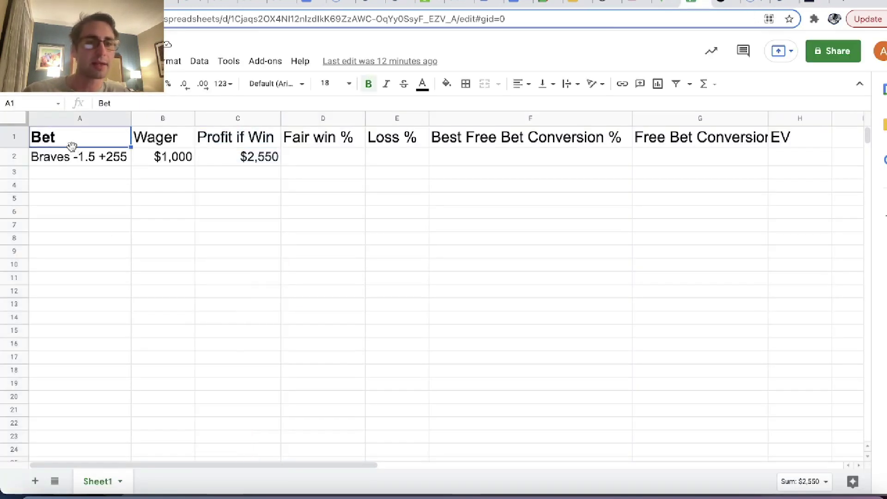
click(75, 159)
text(Braves )
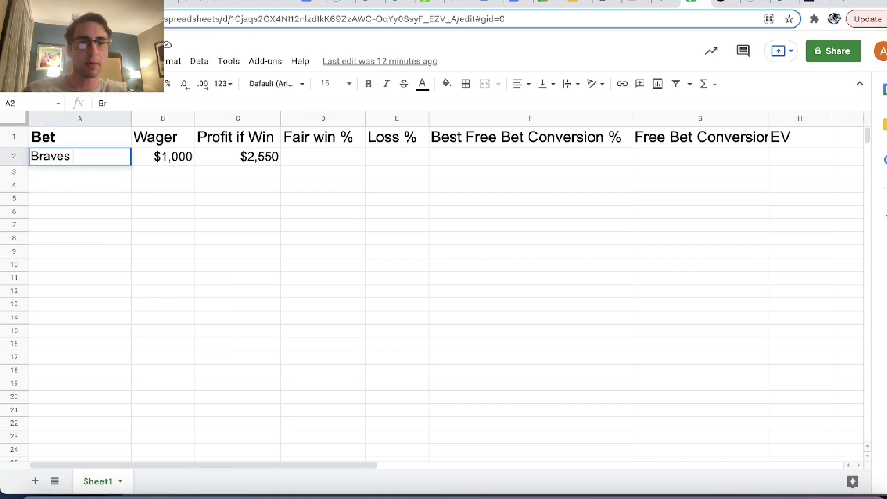
text(ML +157)
key(Return)
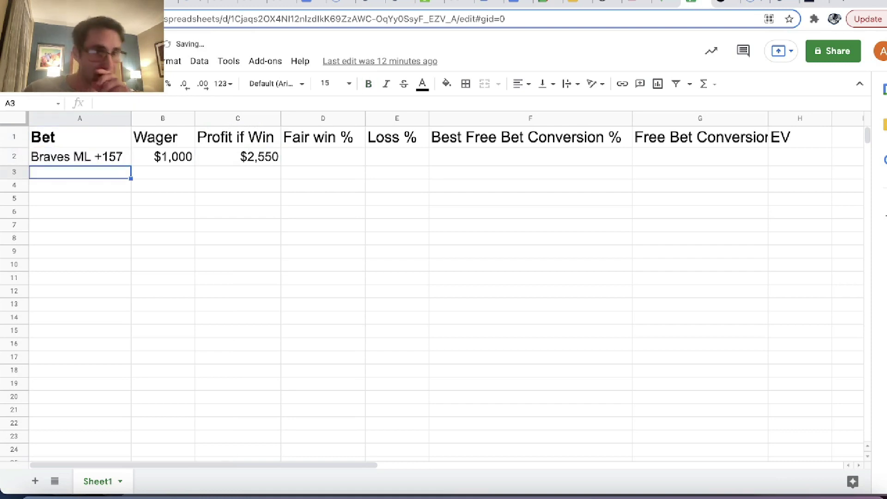
Set the Profit if Win cell C2 to the formula =1.57*B2
key(Up)
key(Right)
key(Right)
key(Right)
key(Left)
text(=1.57*B2)
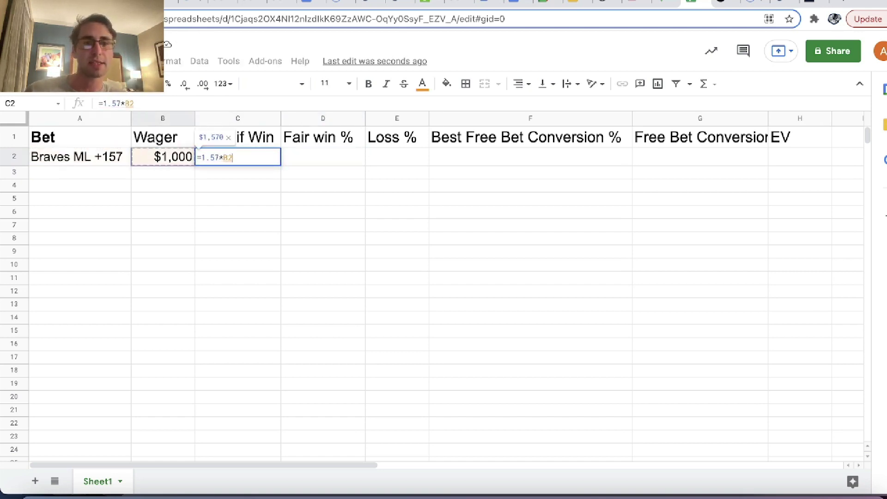
key(Return)
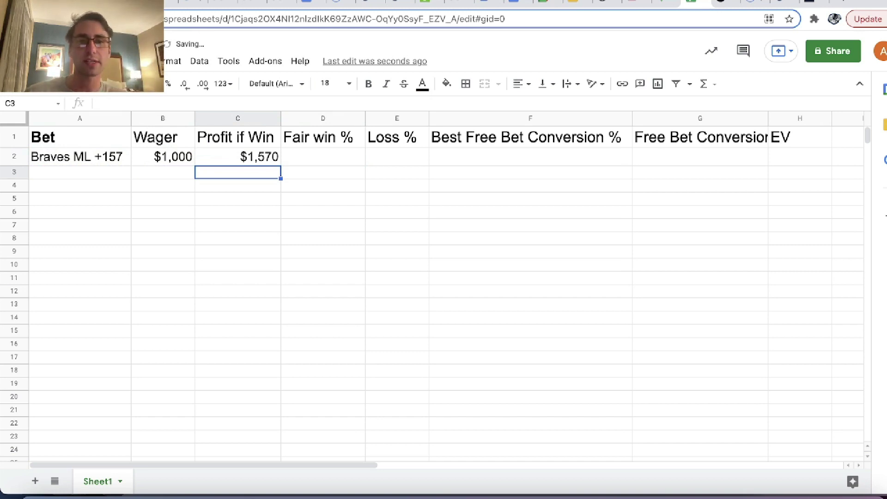
key(Up)
key(Right)
key(Right)
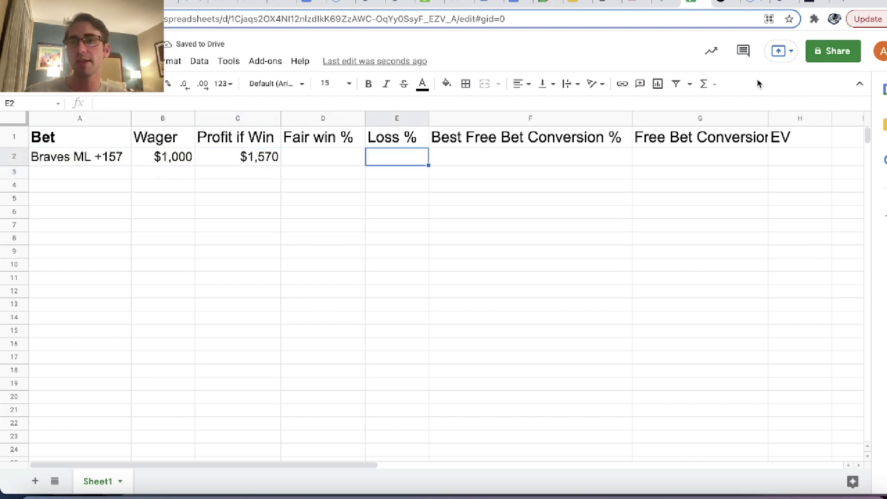
Check the game's Pinnacle moneyline, and enter +156 and -170 in OddsJam's No-Vig Fair Odds Calculator
click(723, 3)
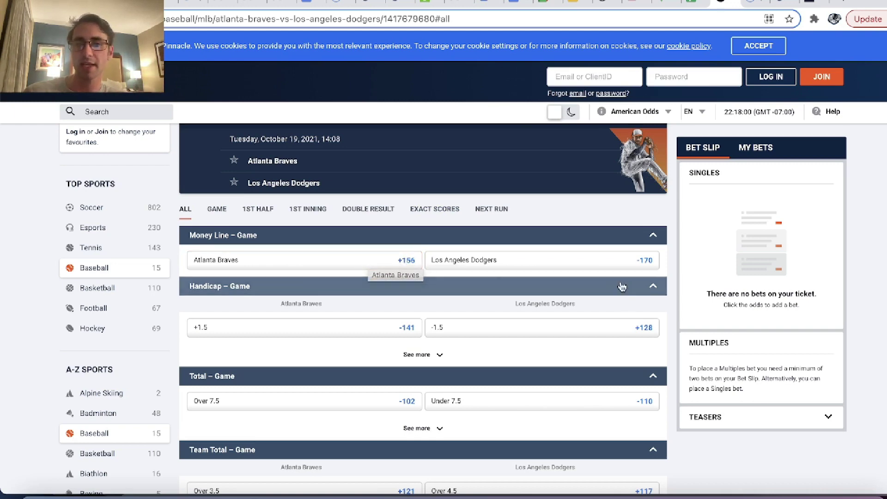
click(788, 3)
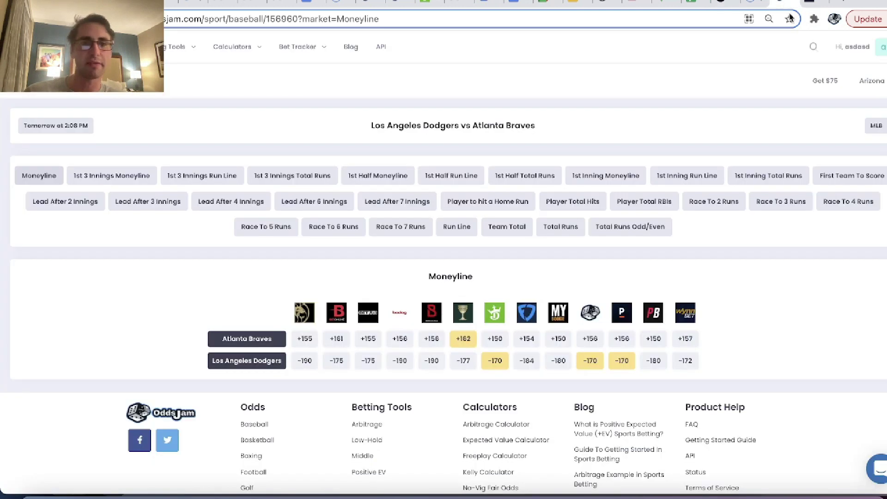
click(233, 47)
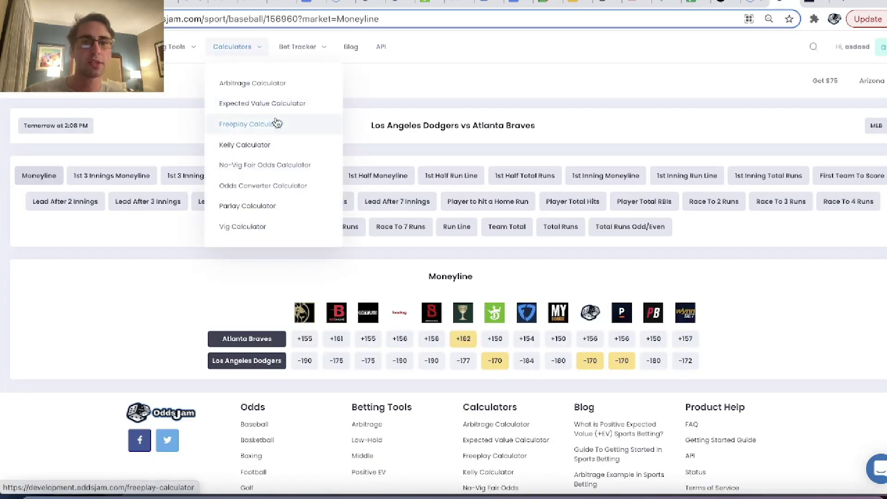
click(272, 165)
click(147, 155)
text(+156)
key(Tab)
text(-170)
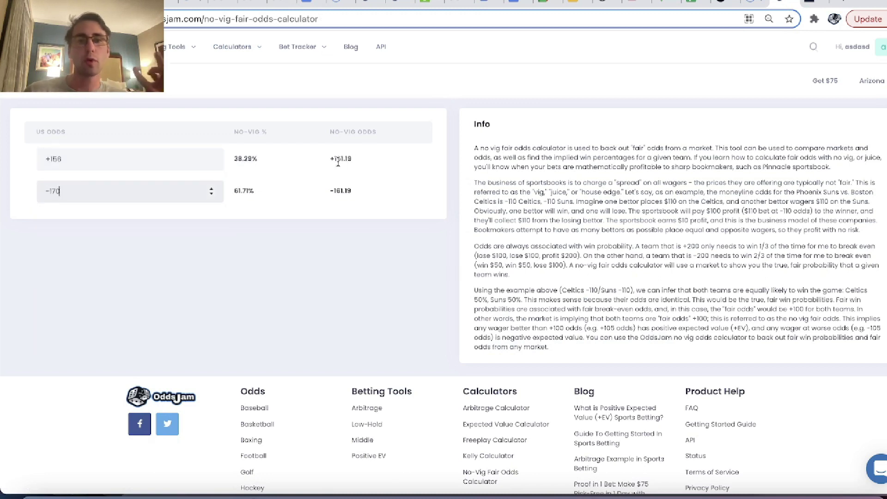
Highlight the Atlanta Braves' no-vig odds in the calculator results
drag(352, 160, 330, 159)
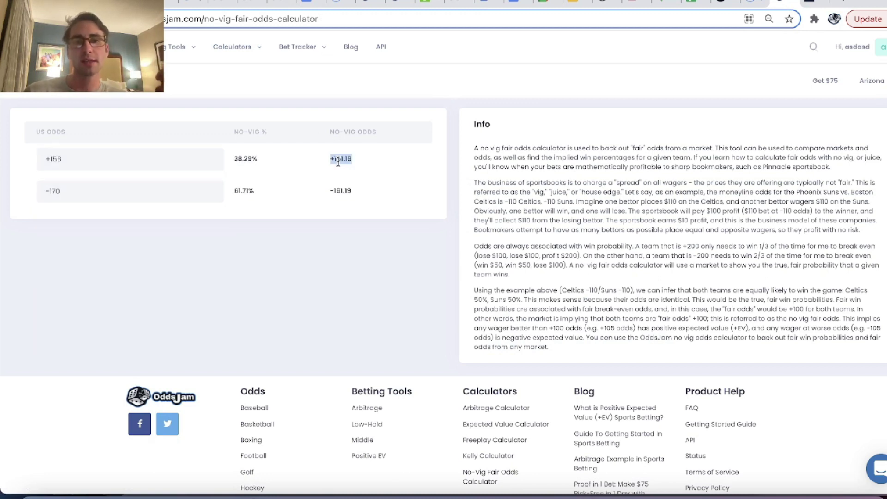
click(350, 159)
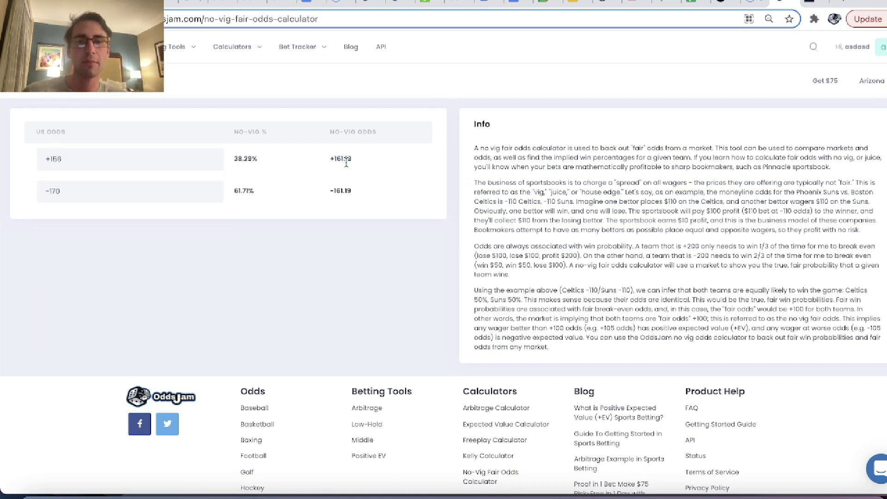
double_click(350, 159)
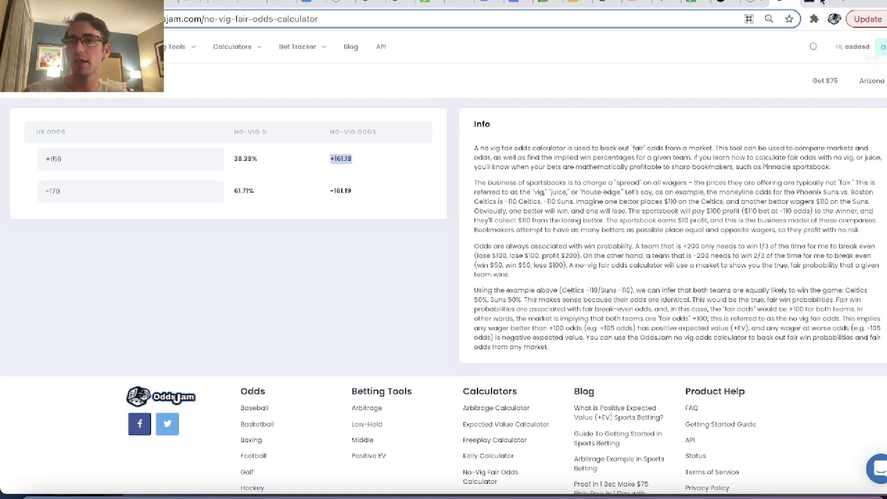
Return to WynnBET, close the bet receipt and review the active Atlanta Braves wager among the placed bets
click(815, 3)
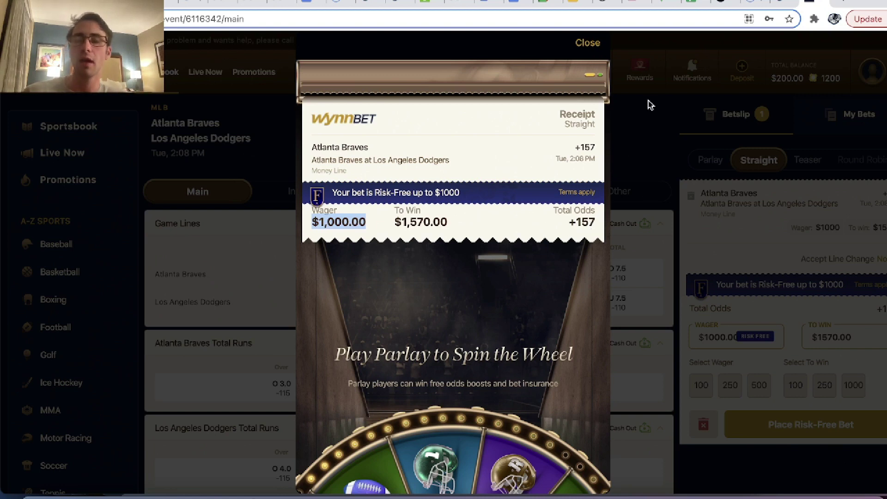
click(587, 43)
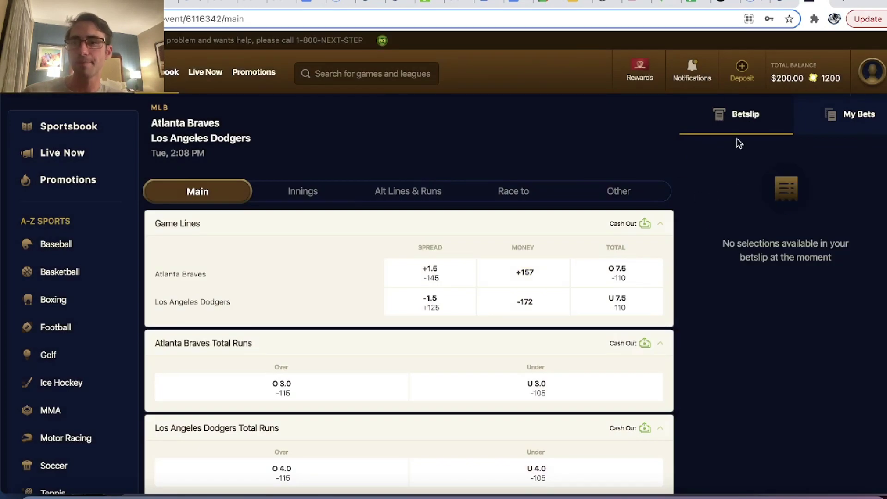
click(855, 114)
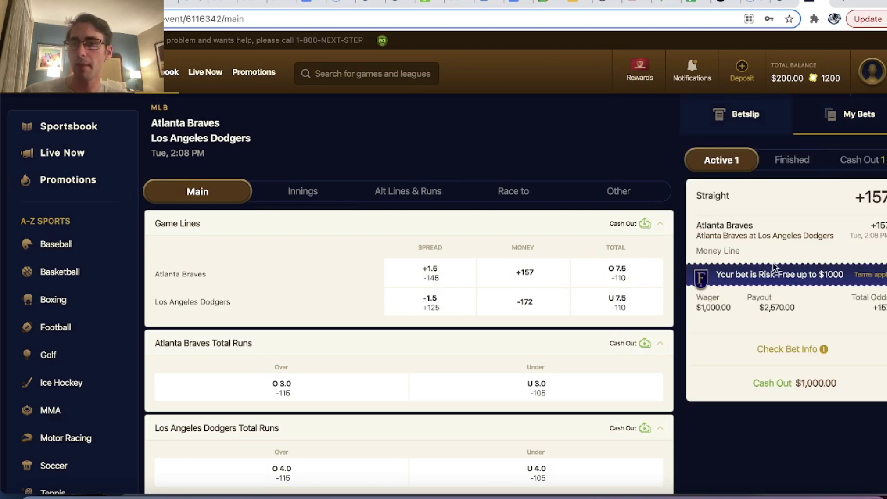
triple_click(779, 235)
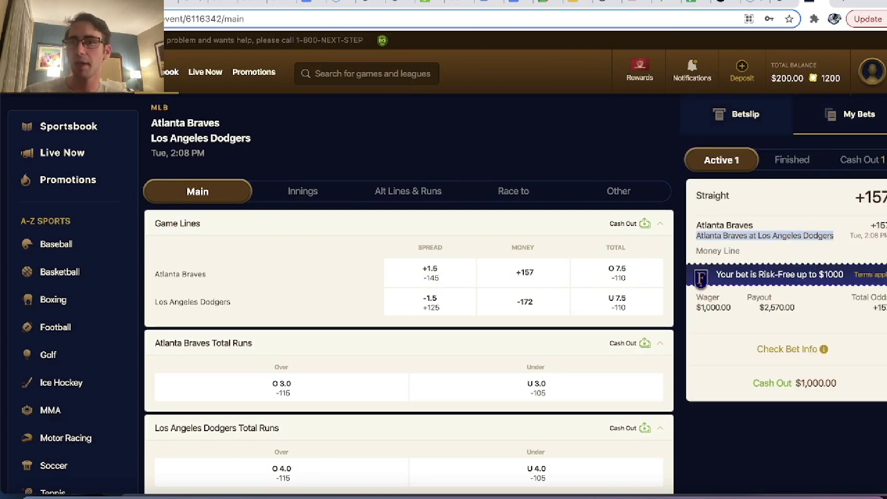
Return to the no-vig calculator and examine the fair win percentage for the +156 odds
click(780, 3)
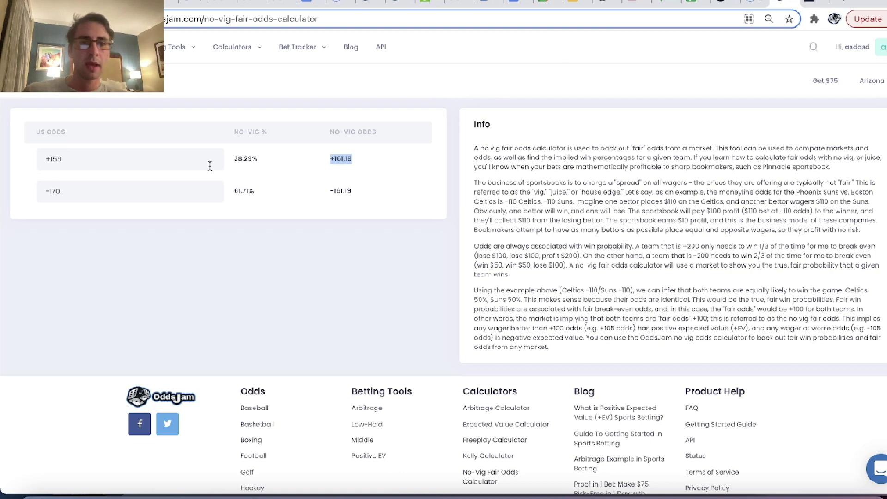
triple_click(250, 159)
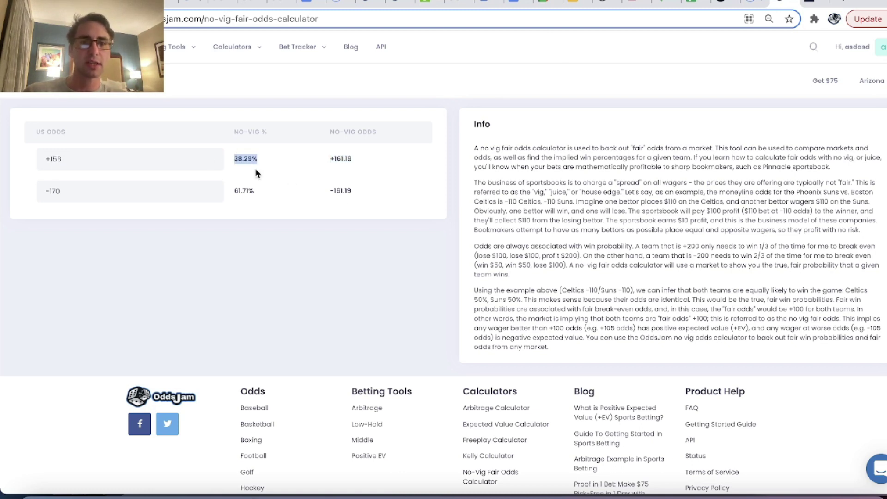
click(246, 167)
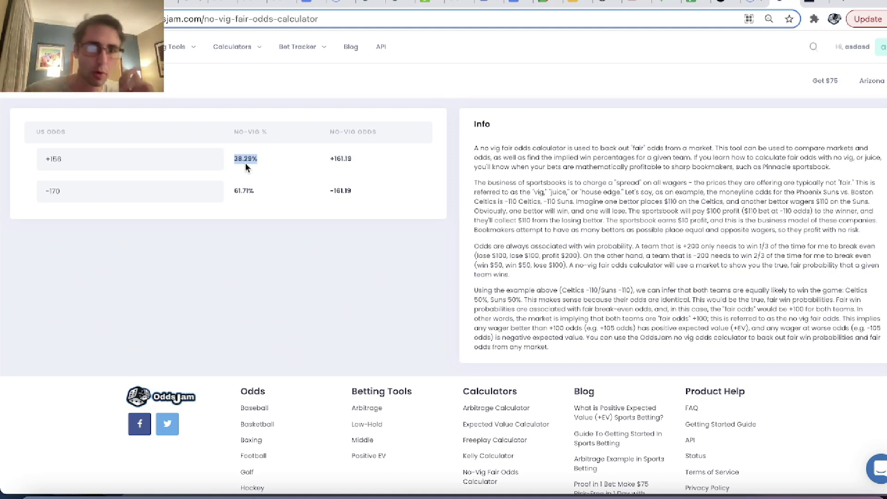
double_click(123, 158)
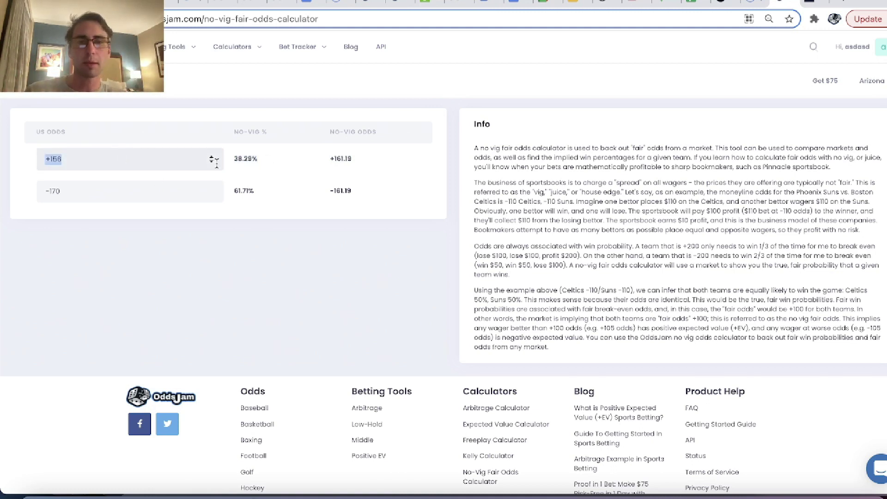
drag(251, 159, 234, 159)
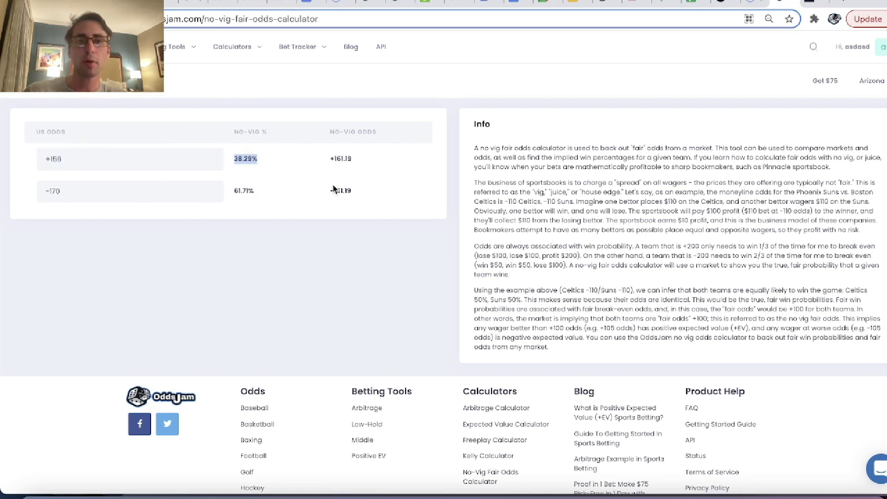
double_click(248, 162)
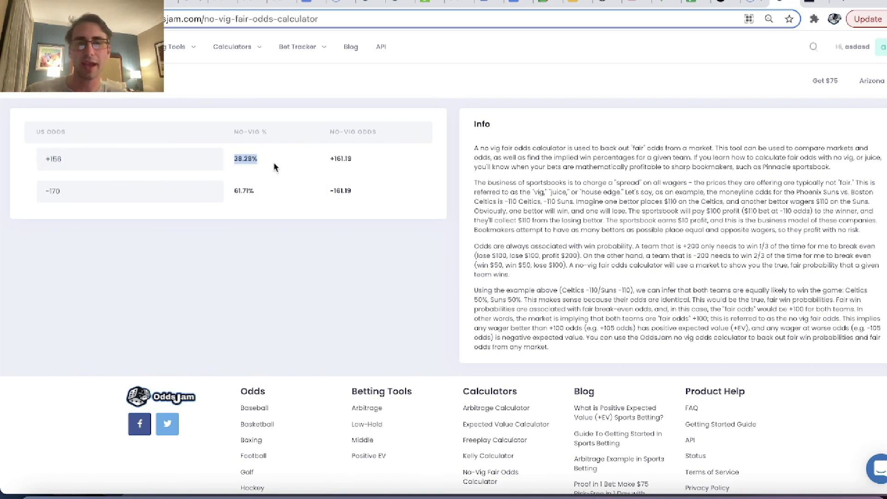
Highlight the no-vig odds for the +156 side and then the -170 side in the calculator results
click(339, 154)
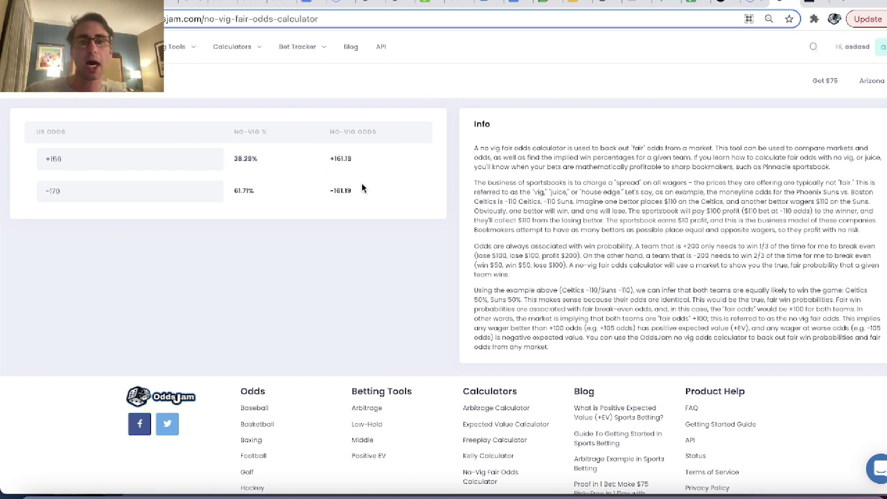
drag(347, 157, 362, 197)
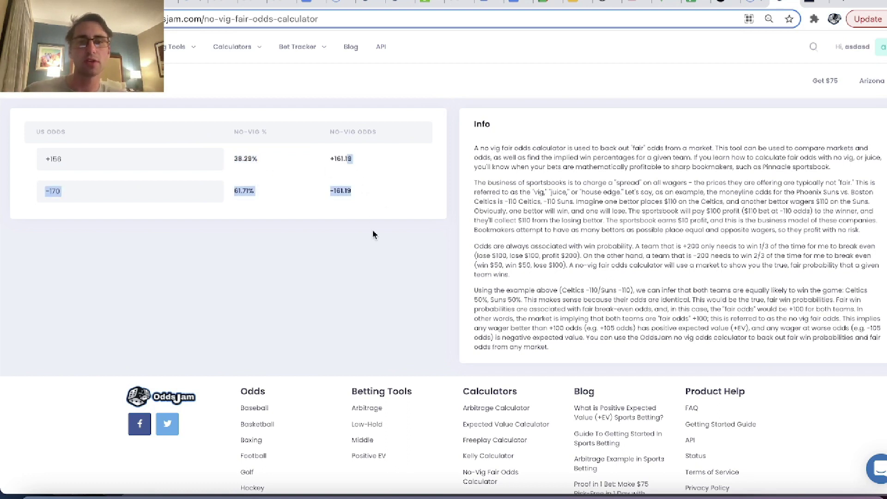
drag(330, 159, 352, 159)
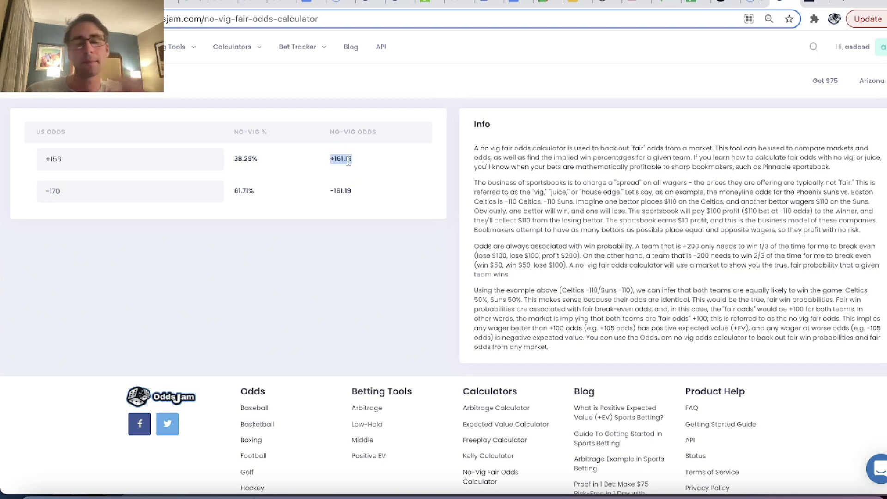
drag(330, 190, 347, 190)
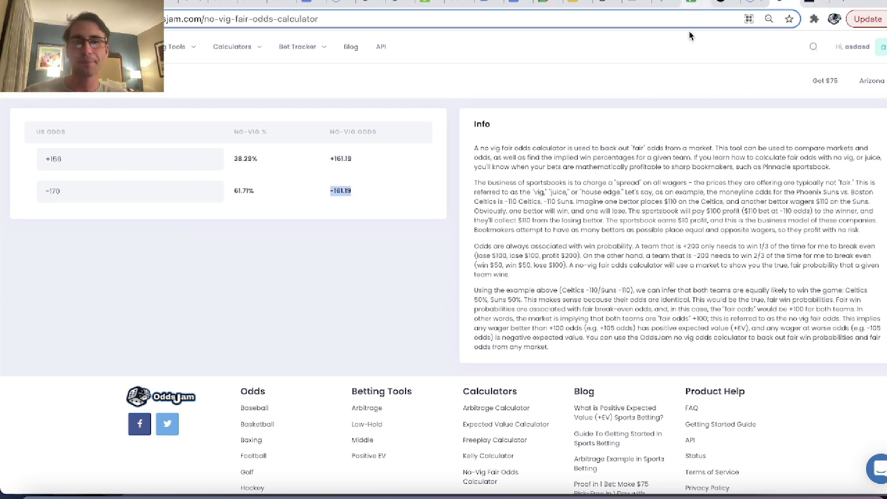
In the bet spreadsheet, enter 0.3829 as the Braves' fair win % in D2 and =1-D2 as the loss % in E2
click(694, 3)
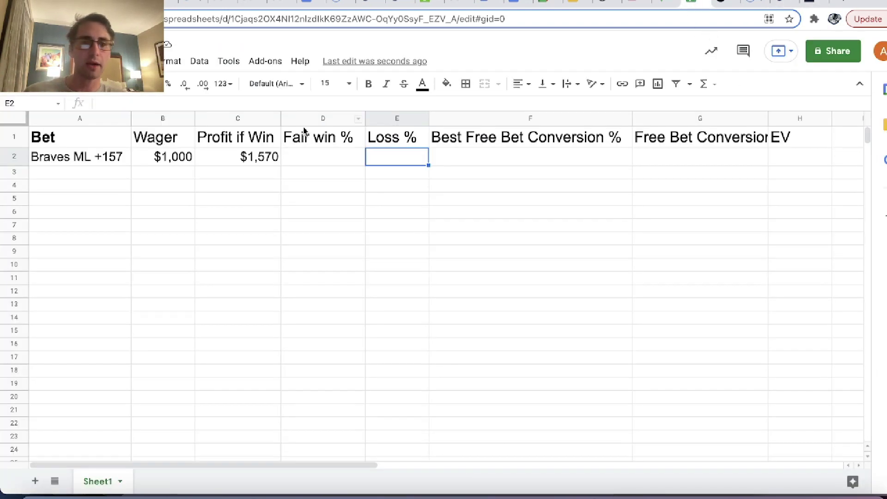
click(331, 162)
text(0.3829)
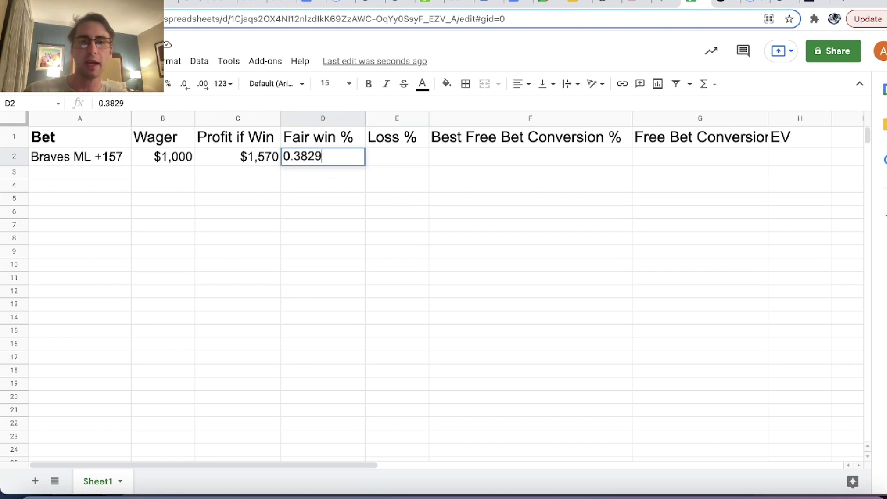
key(Tab)
text(=1-D2)
key(Return)
click(397, 157)
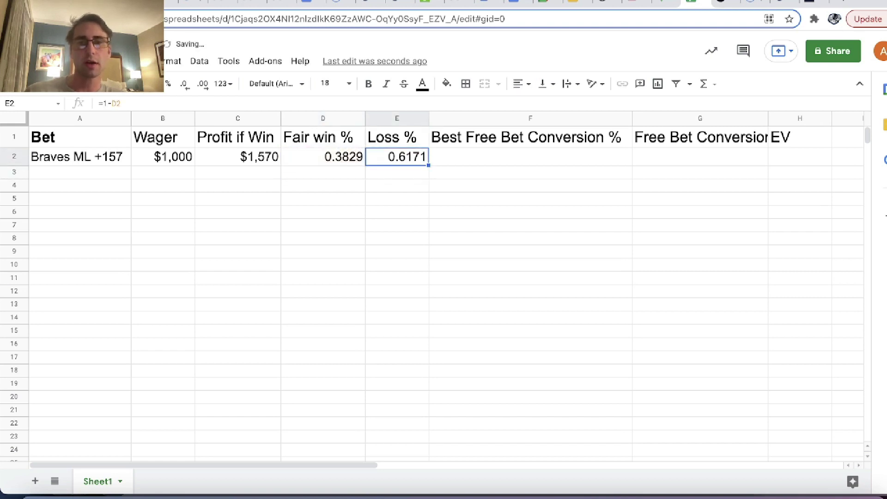
Check the no-vig calculator again, and review the Braves row's fair win %, profit and loss % cells in the spreadsheet
click(789, 2)
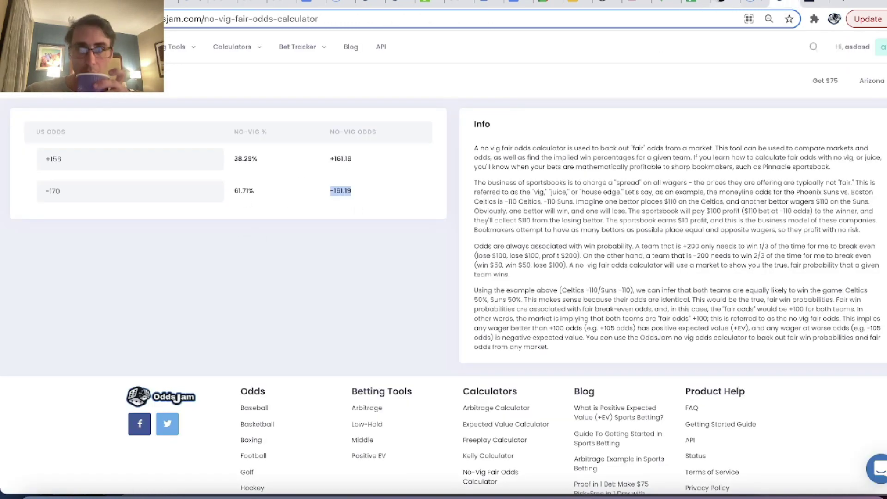
click(692, 3)
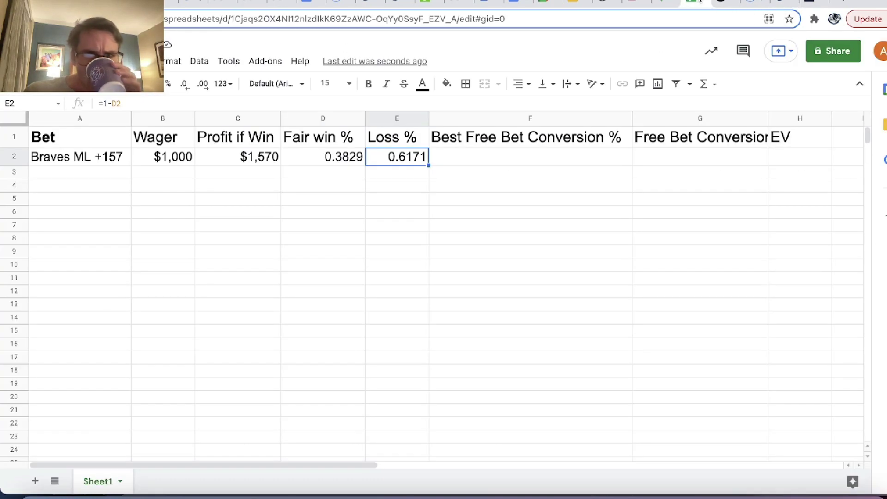
click(609, 226)
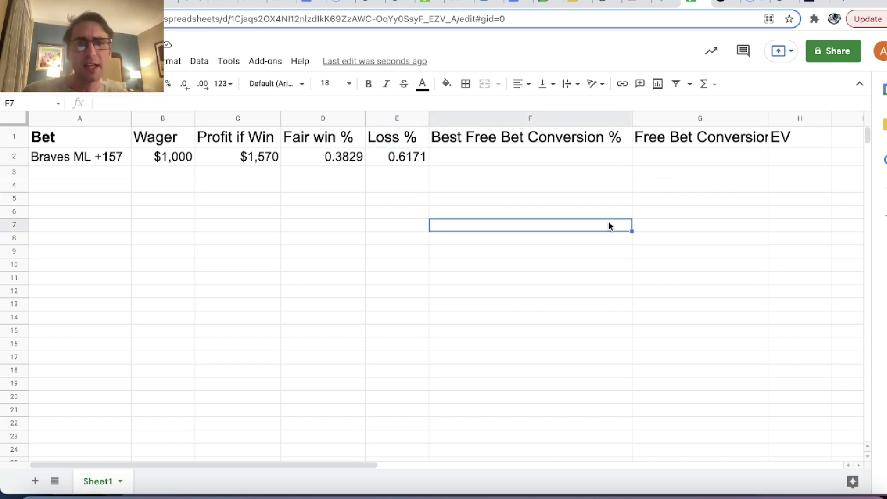
click(330, 158)
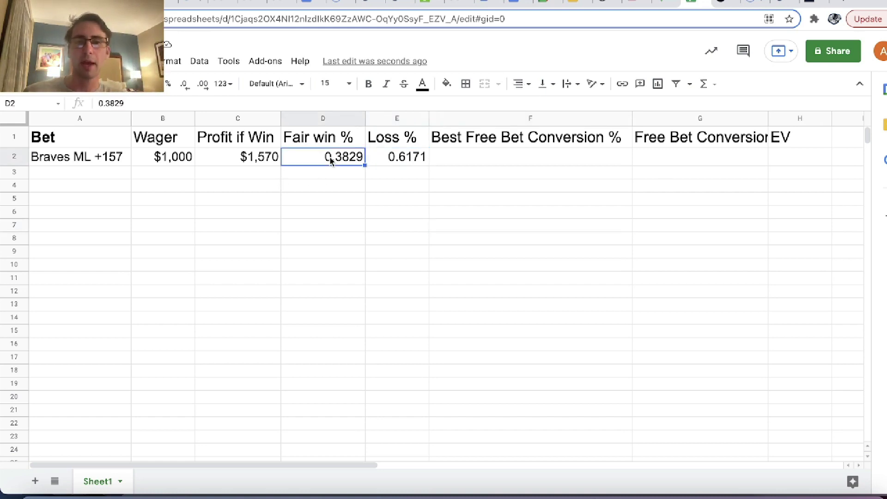
click(238, 157)
click(396, 157)
click(700, 157)
Start the EV formula in H2 by multiplying the fair win % by the profit, =D2*C2
click(800, 157)
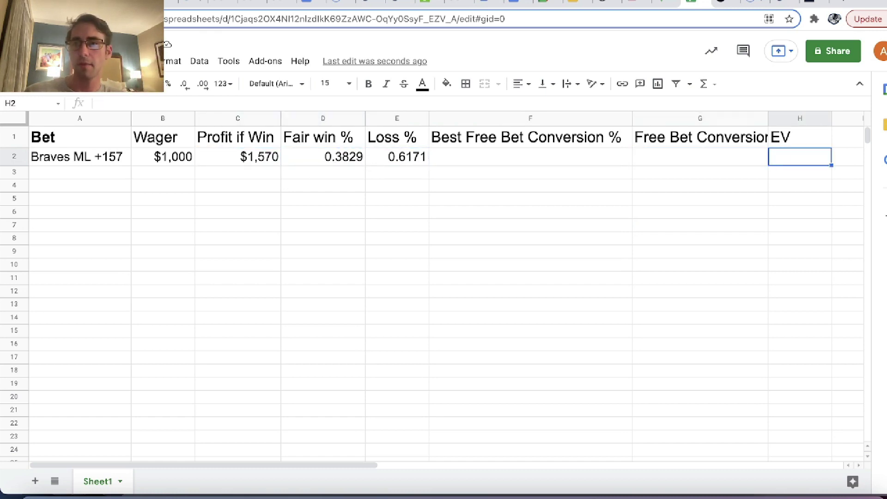
text(=)
key(Left)
key(Left)
key(Left)
key(Left)
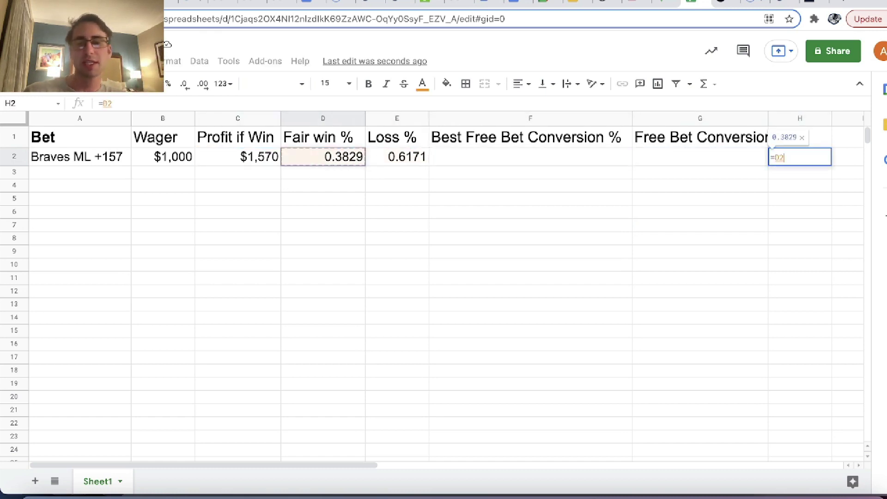
text(*)
key(Left)
key(Left)
key(Left)
key(Left)
key(Left)
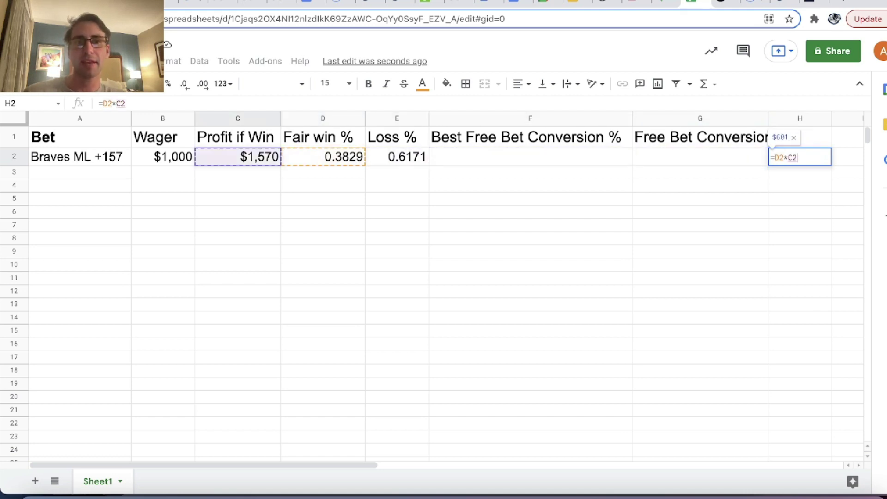
Complete the EV formula in H2 by subtracting loss % times wager, making it =D2*C2-E2*B2
text(-)
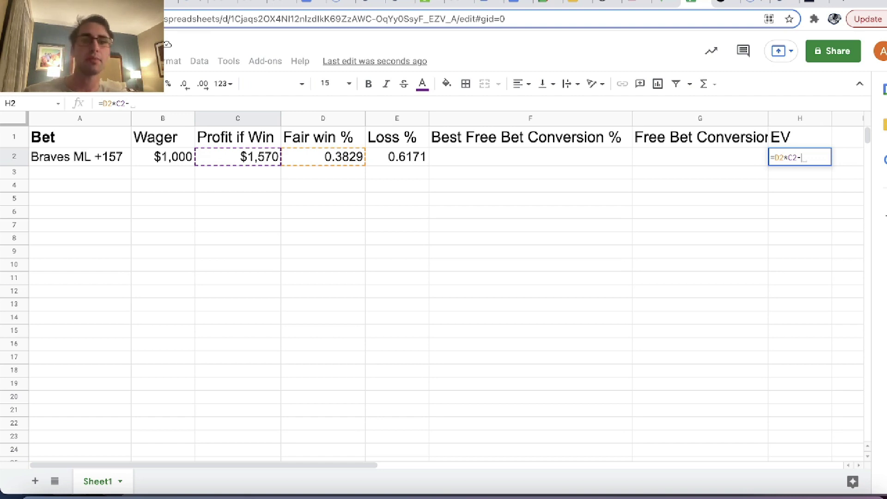
key(Left)
key(Left)
key(Left)
text(*)
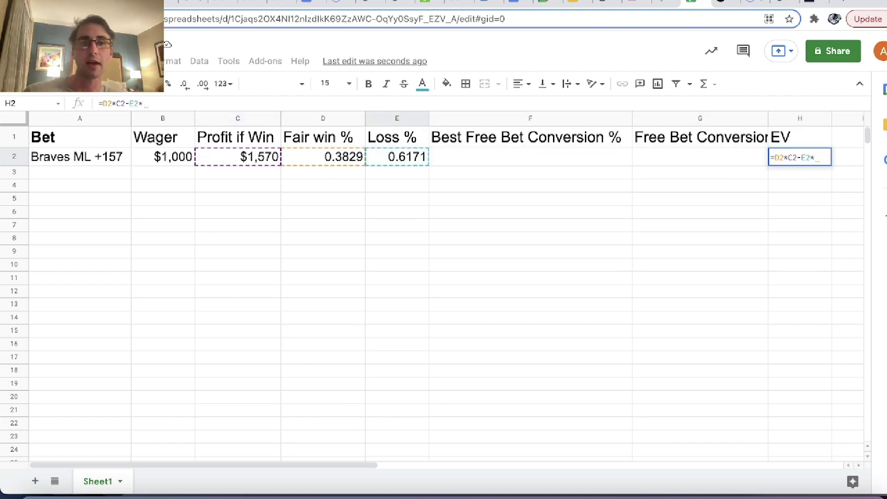
key(Left)
key(Left)
key(Left)
key(Left)
key(Left)
key(Left)
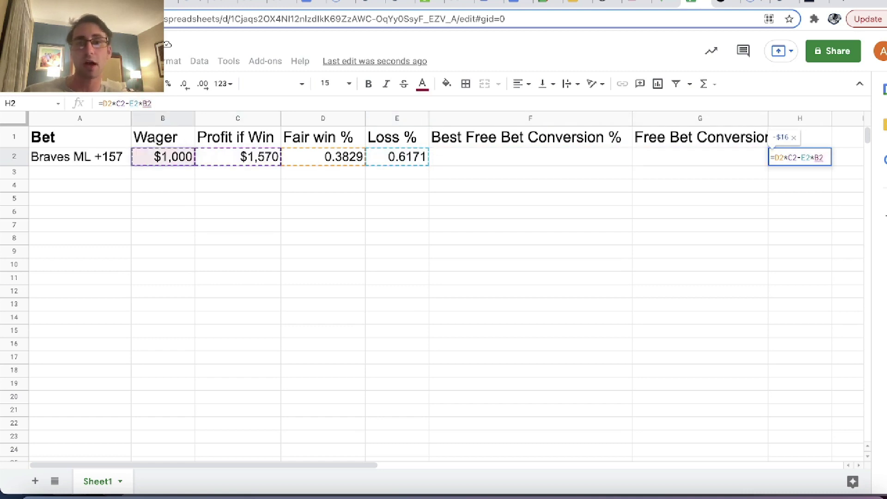
key(Return)
key(Up)
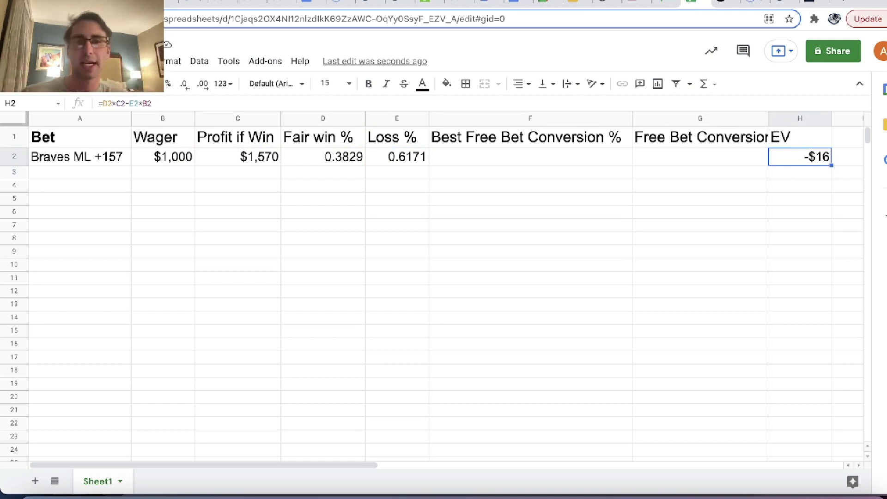
Review the Wager, Profit if Win and Loss % columns, and select the empty Best Free Bet Conversion % cell F2
key(Left)
key(Left)
key(Left)
key(Left)
key(Left)
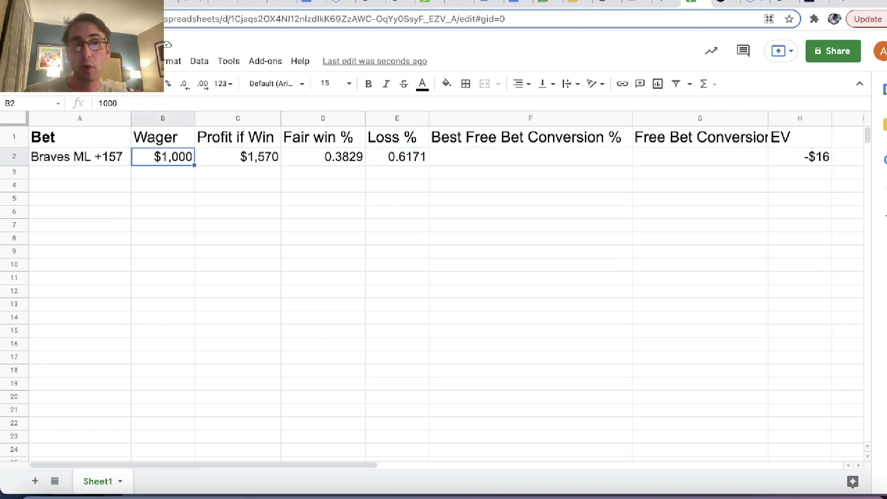
drag(163, 137, 208, 196)
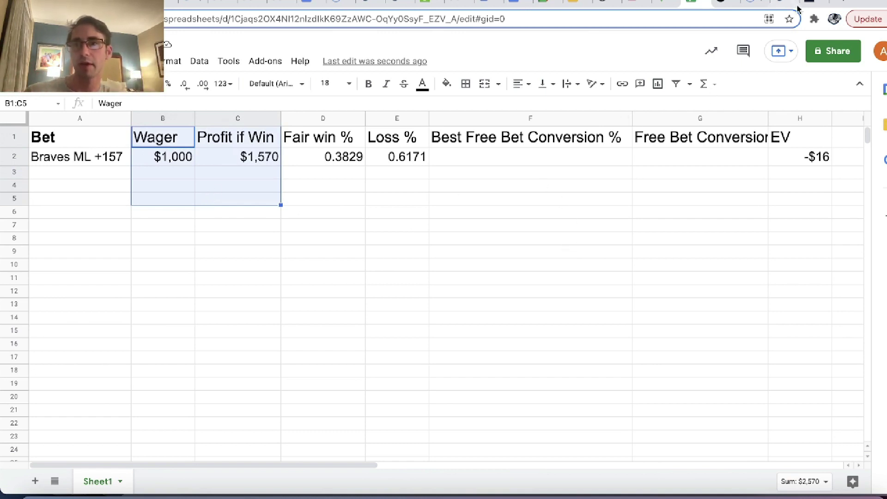
click(532, 148)
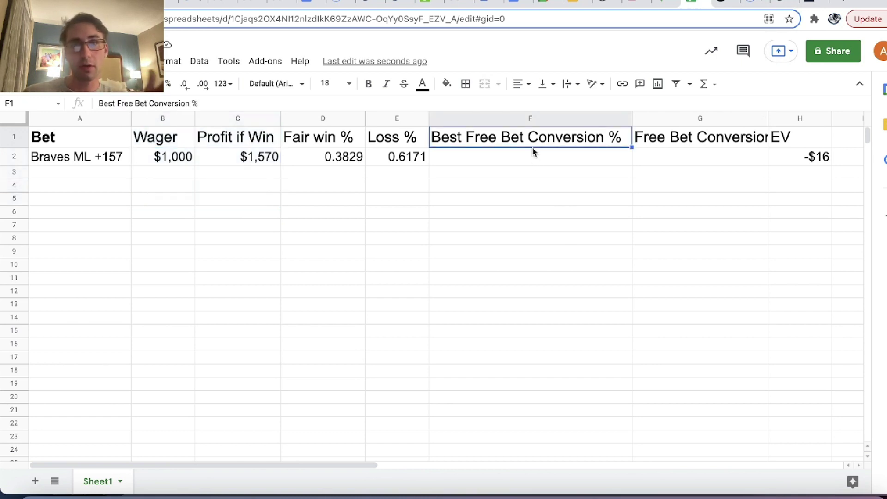
key(Down)
key(Left)
key(Up)
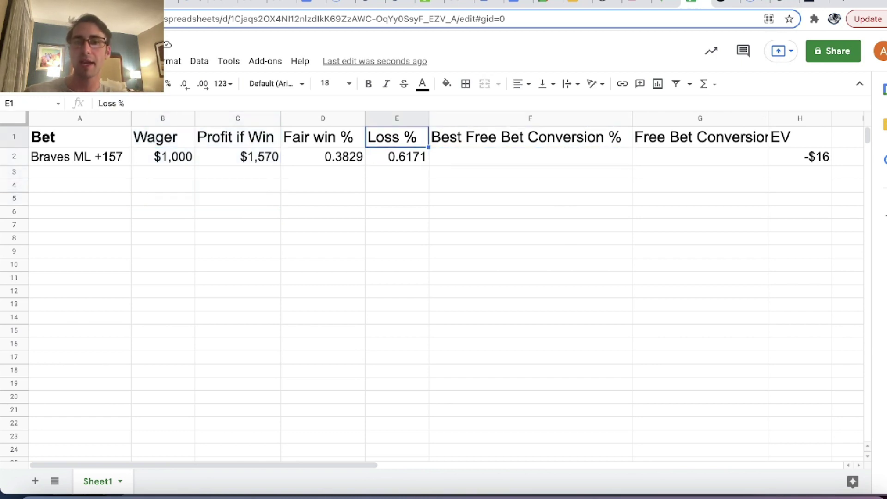
key(Right)
key(Right)
click(530, 156)
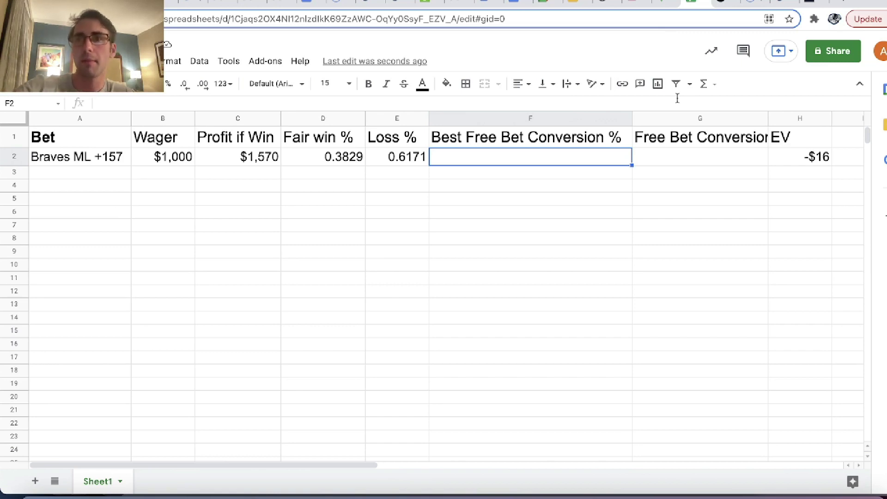
Switch to OddsJam and open the Low-Hold betting tool
click(779, 2)
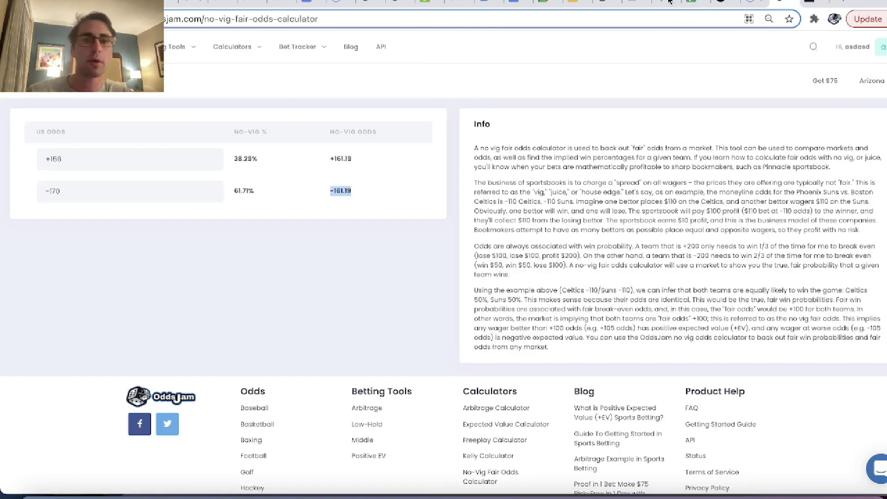
key(alt+Left)
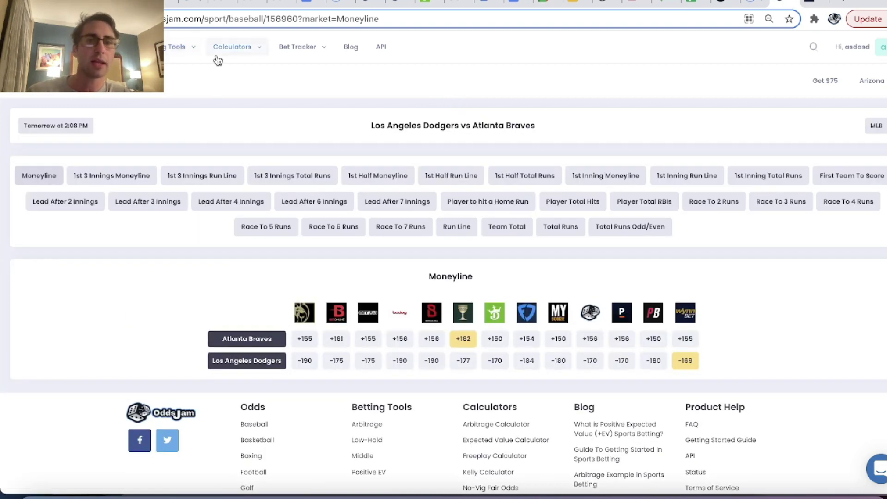
mouse_move(176, 48)
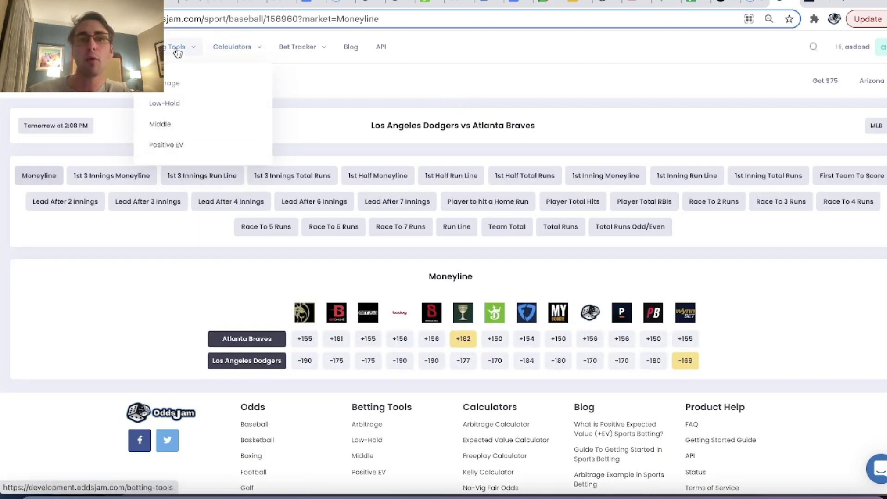
click(193, 97)
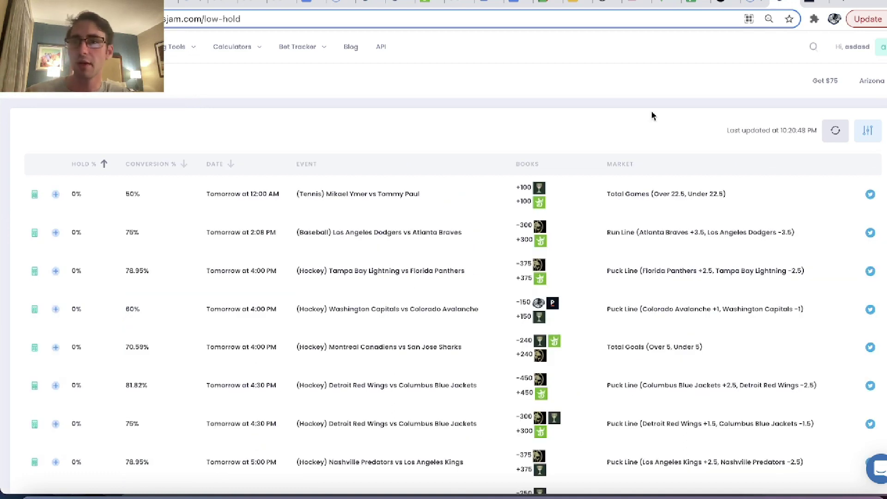
Filter the low-hold bets to the WynnBET sportsbook and sort them by highest conversion %
click(867, 134)
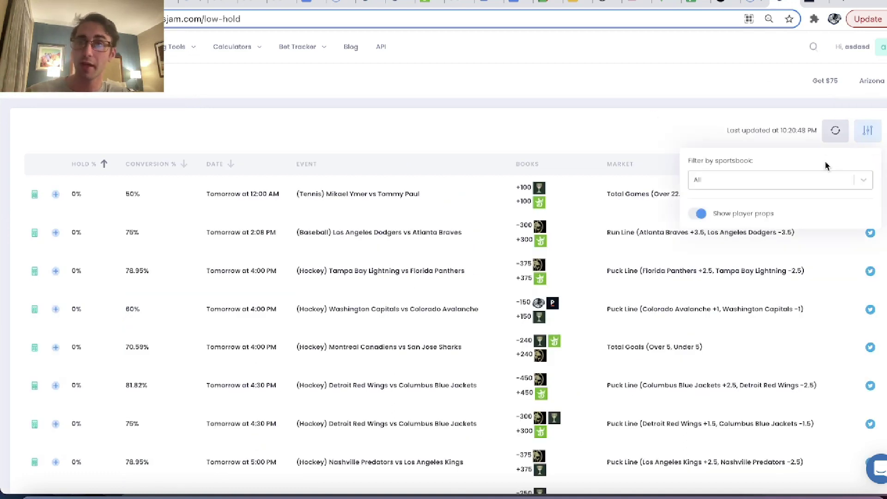
click(780, 183)
text(wynn)
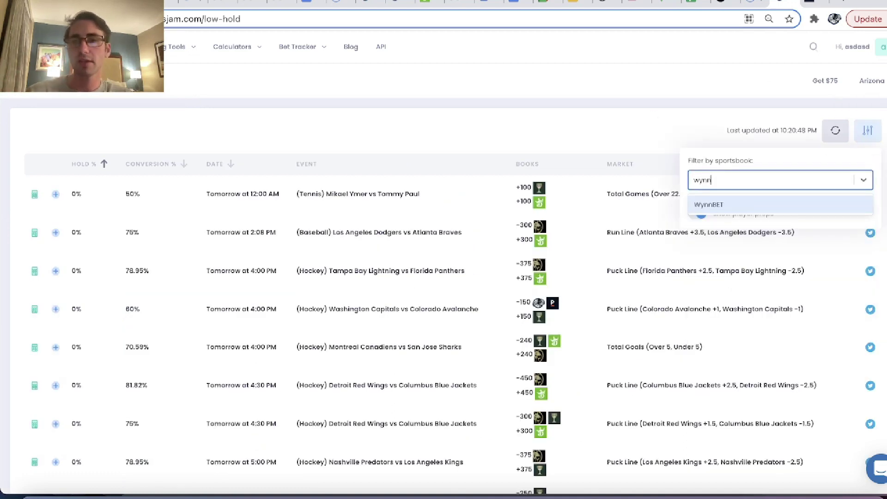
key(Return)
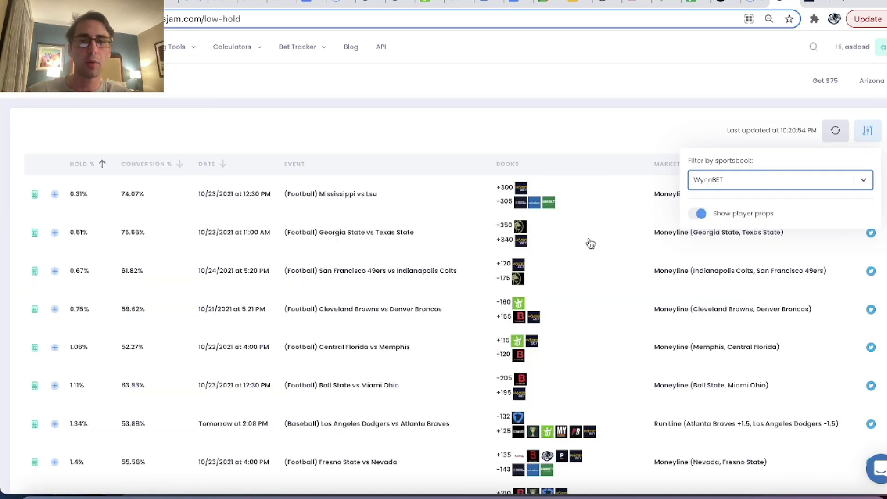
click(501, 141)
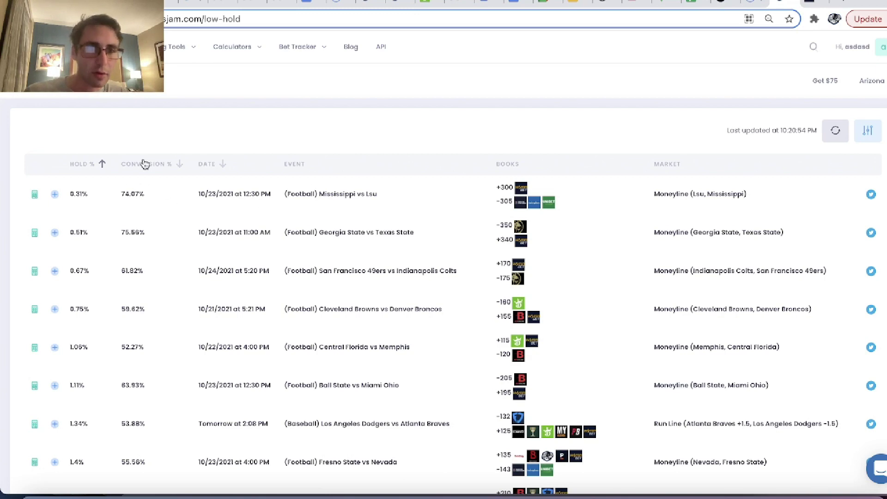
click(142, 174)
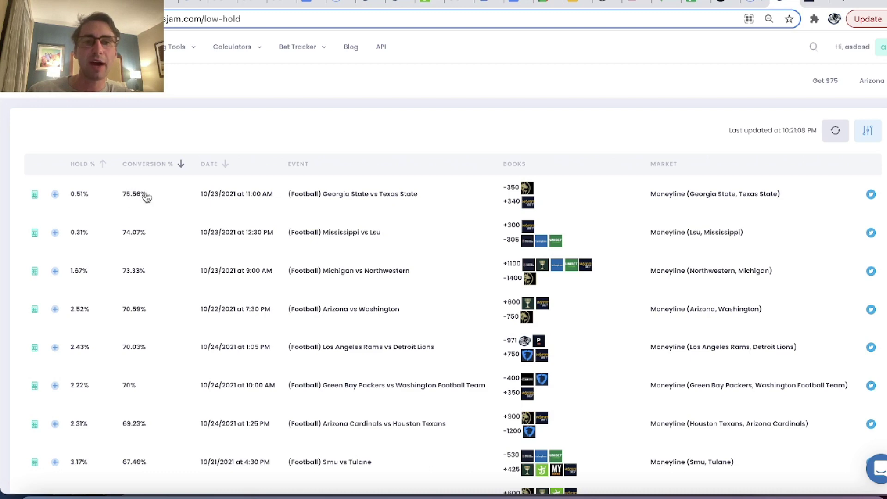
Open the calculator for Georgia State vs Texas State, set the free play amount to $1000, and highlight the Texas State free play line
click(34, 194)
click(386, 215)
text(1000)
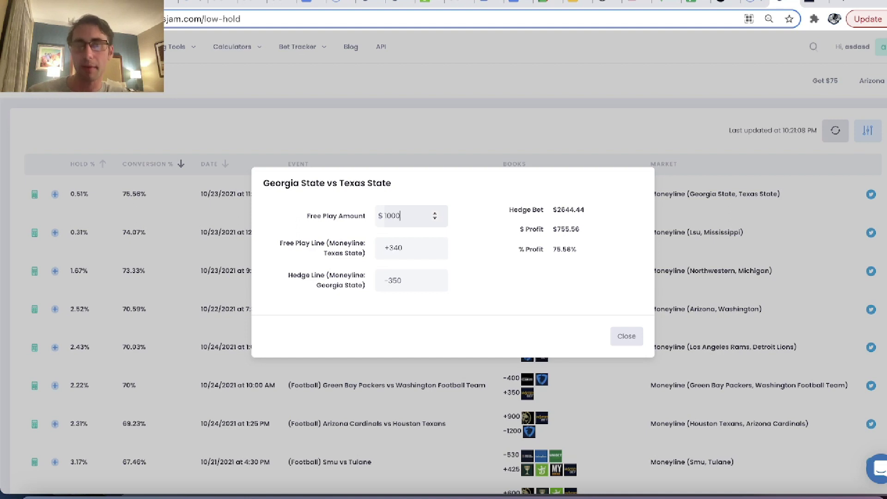
drag(413, 258, 343, 239)
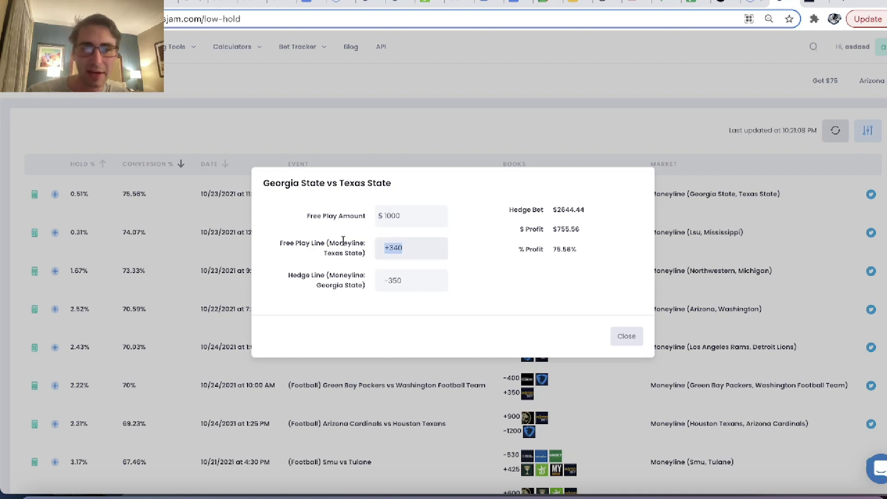
triple_click(345, 253)
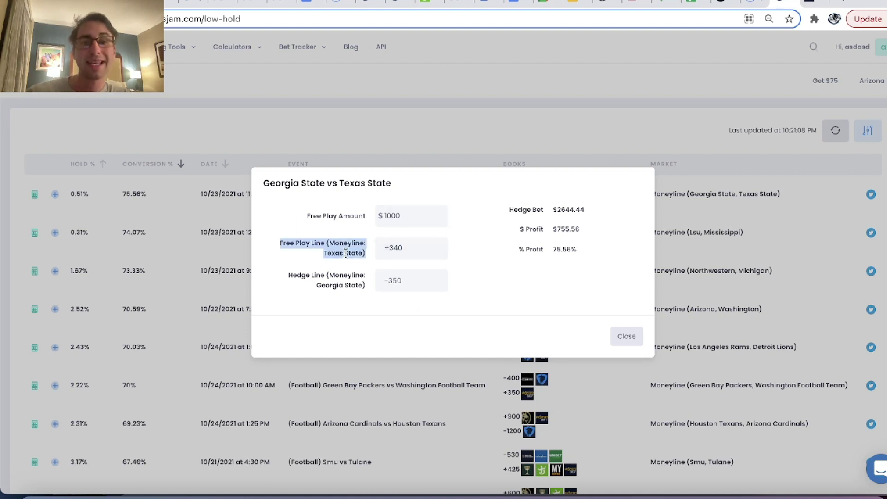
Close and reopen the Georgia State vs Texas State calculator, and set the free play amount to $1000
click(621, 336)
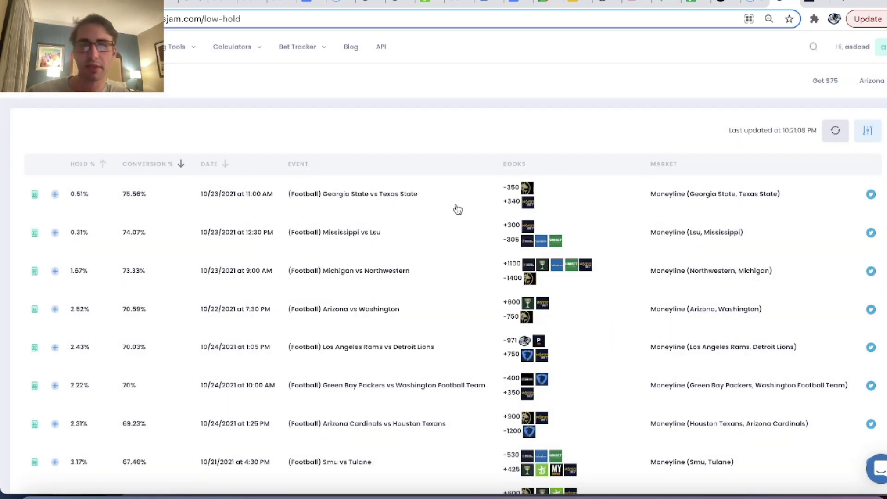
click(35, 193)
click(417, 214)
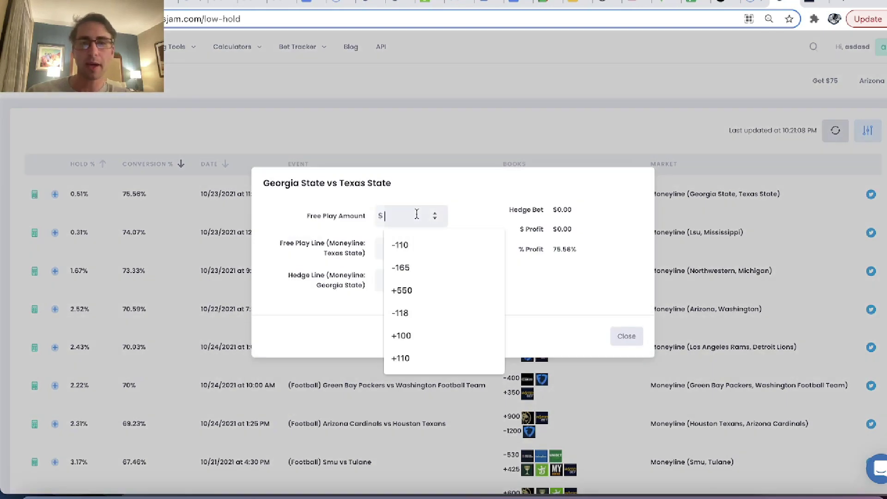
text(100)
key(BackSpace)
key(BackSpace)
text(000)
Examine the hedge line, hedge bet and dollar profit in the calculator, and close it
drag(431, 281, 340, 254)
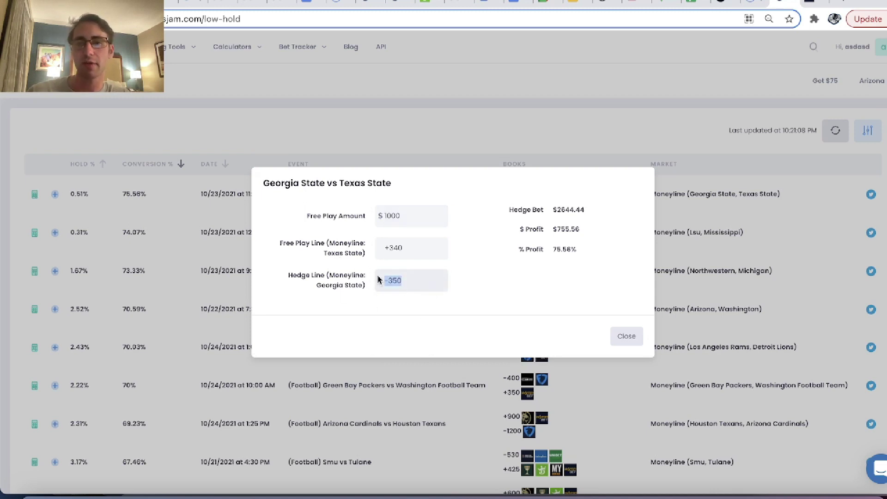
drag(522, 210, 605, 213)
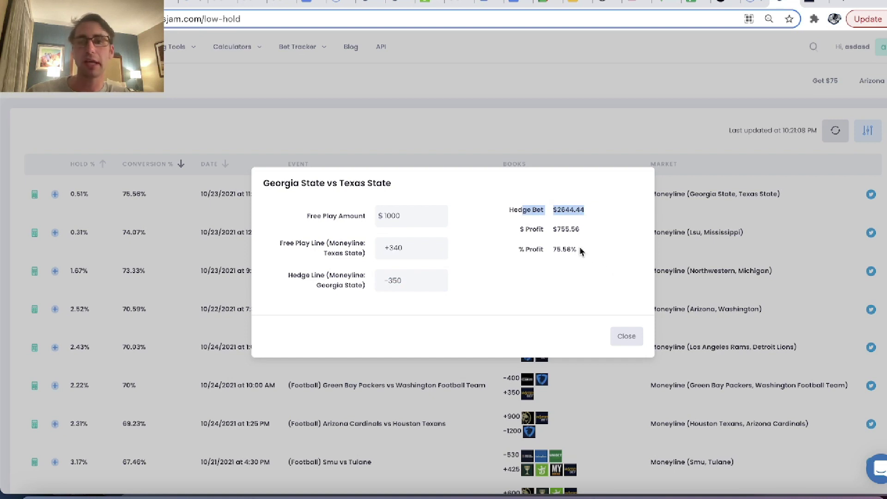
drag(554, 229, 569, 235)
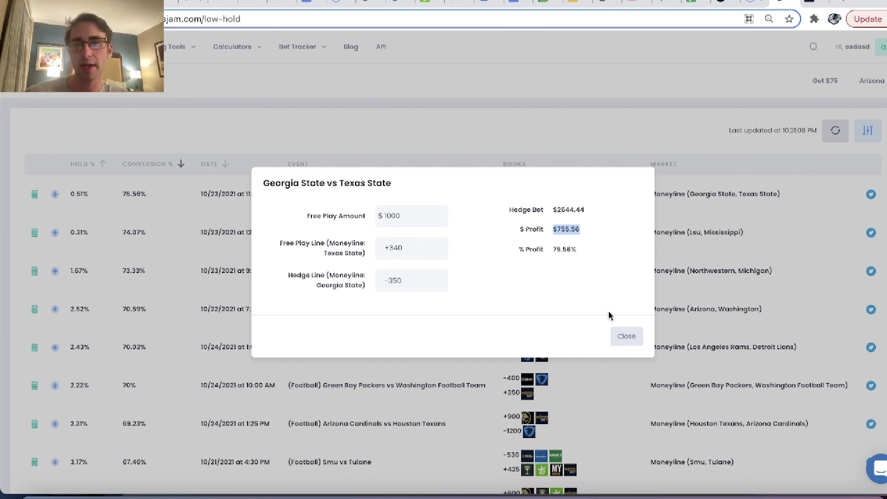
double_click(554, 229)
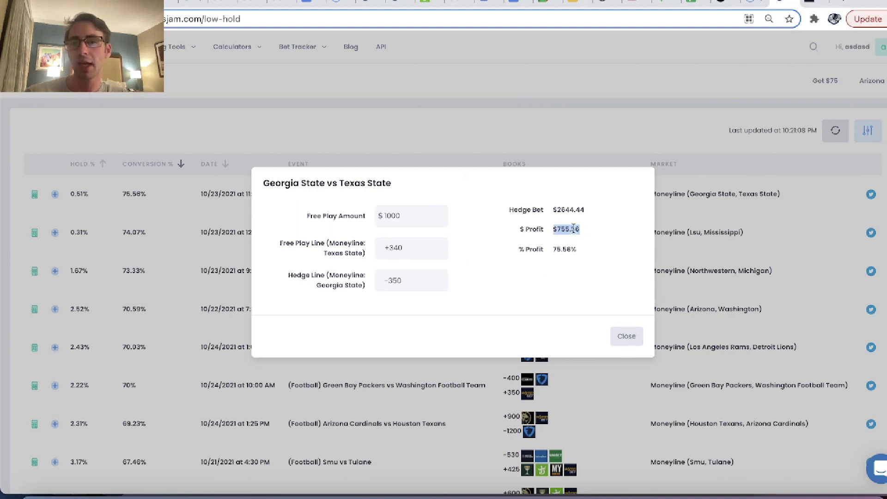
click(629, 341)
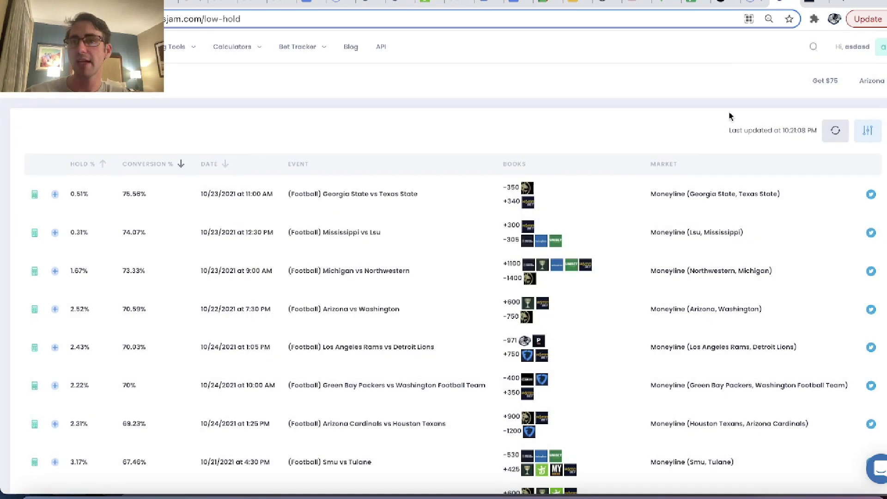
Switch to the Google Sheets spreadsheet and enter 755.56 in cell F2
click(708, 9)
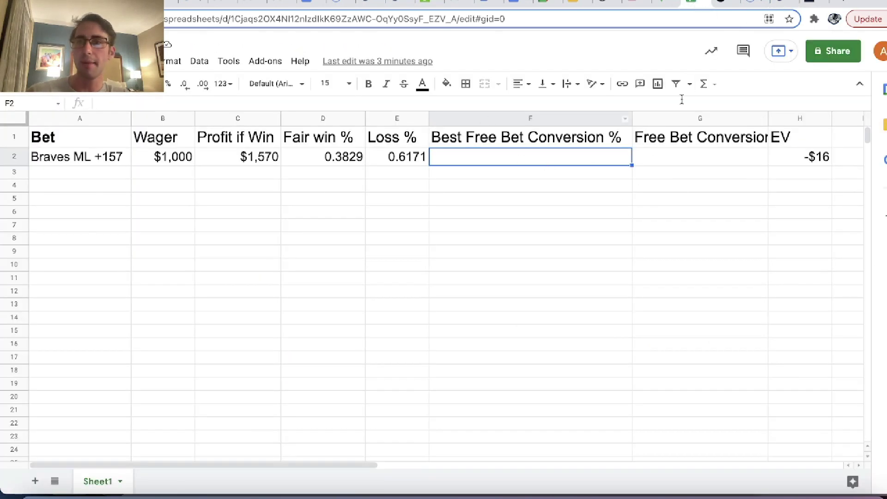
text(755.56)
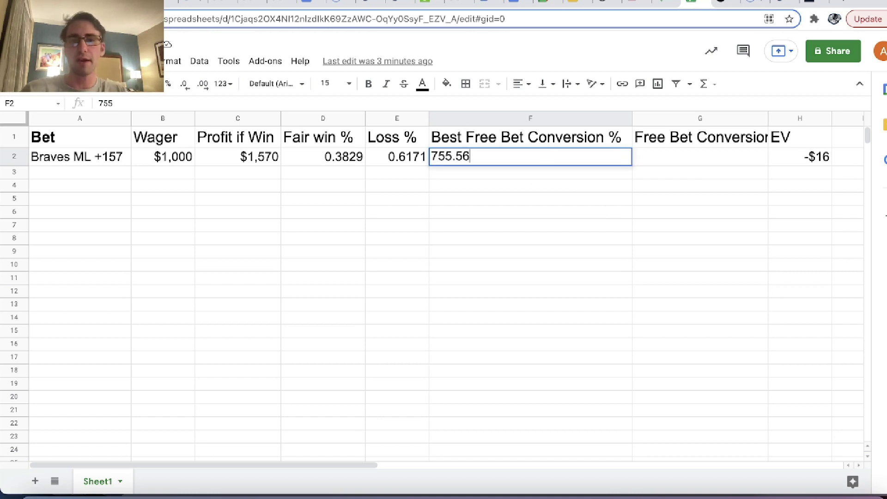
key(Return)
Rename the F1 header to "Best free bet conversion currently" and narrow column F
click(556, 152)
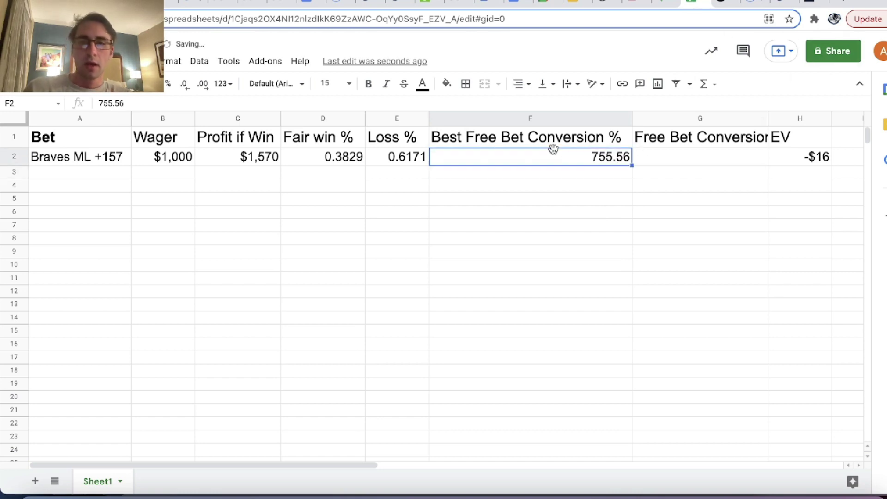
click(553, 149)
text(Best free )
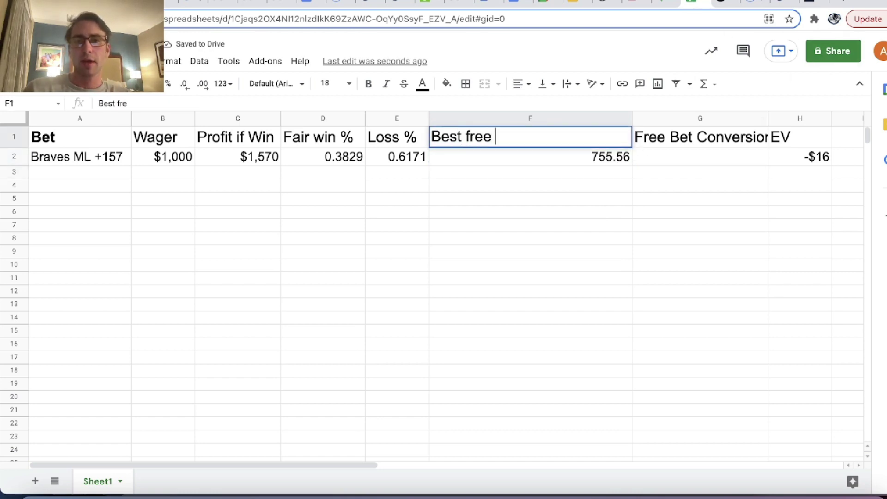
text(bet c)
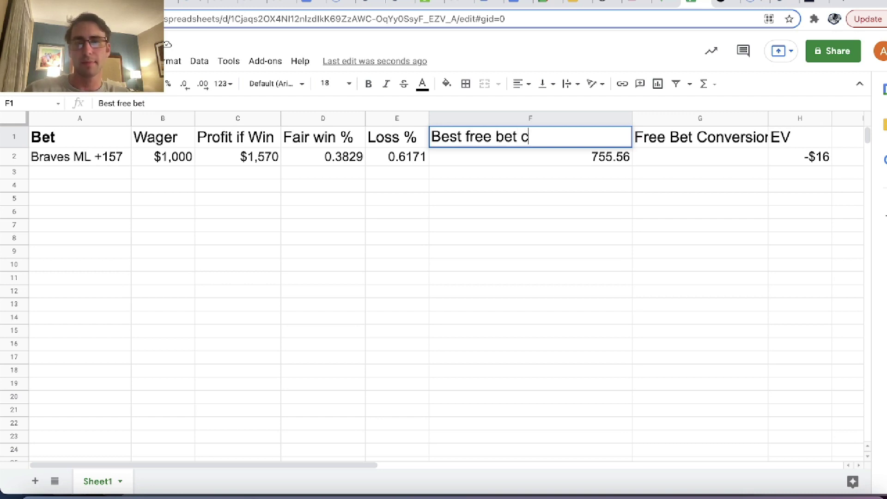
text(onversion current)
key(Return)
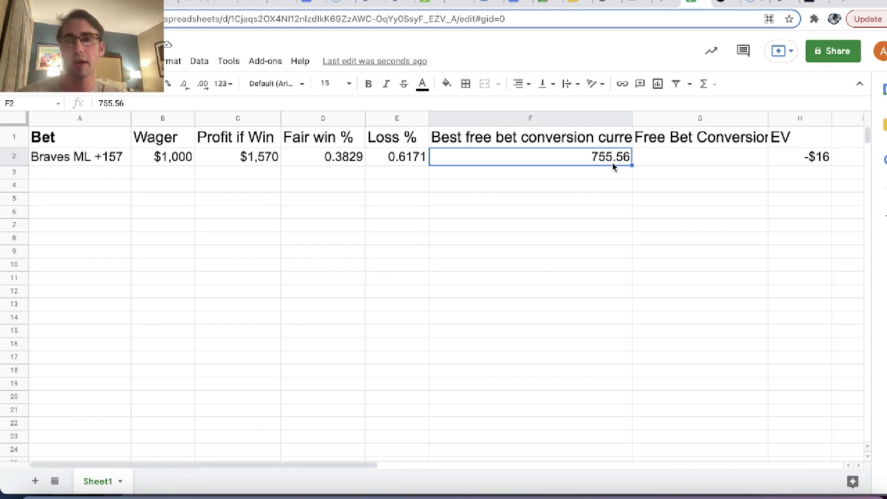
drag(631, 114, 543, 115)
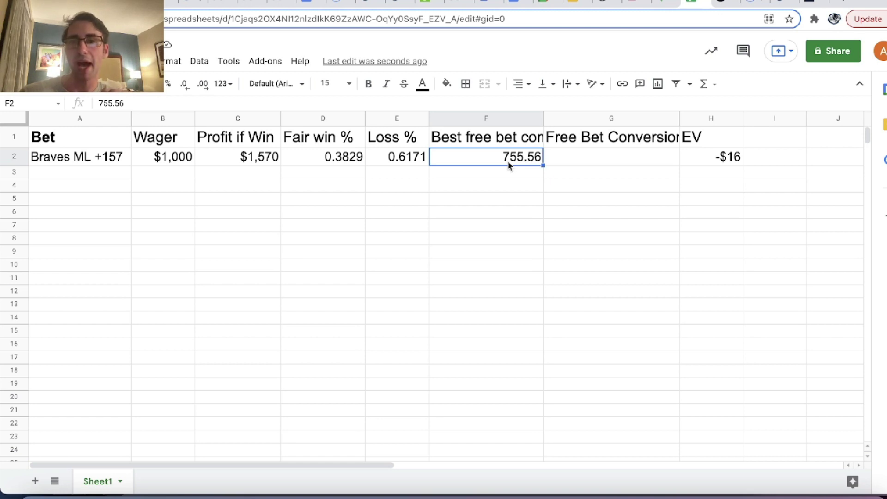
click(601, 119)
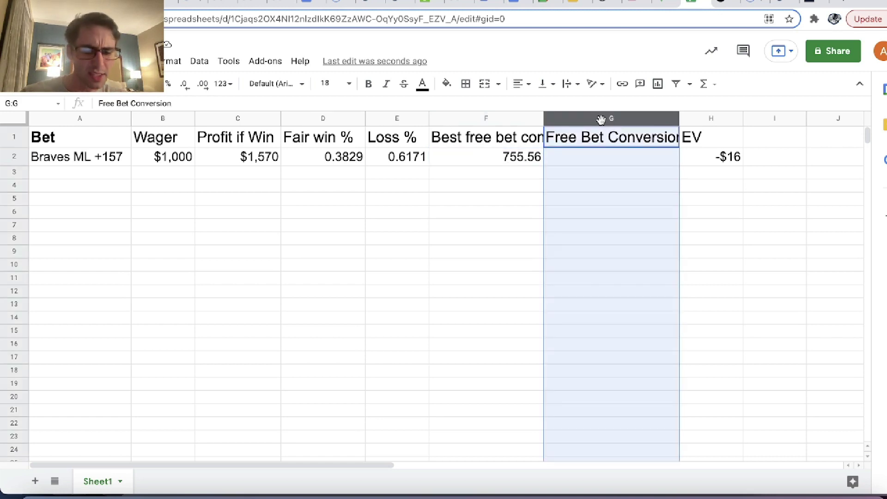
right_click(600, 119)
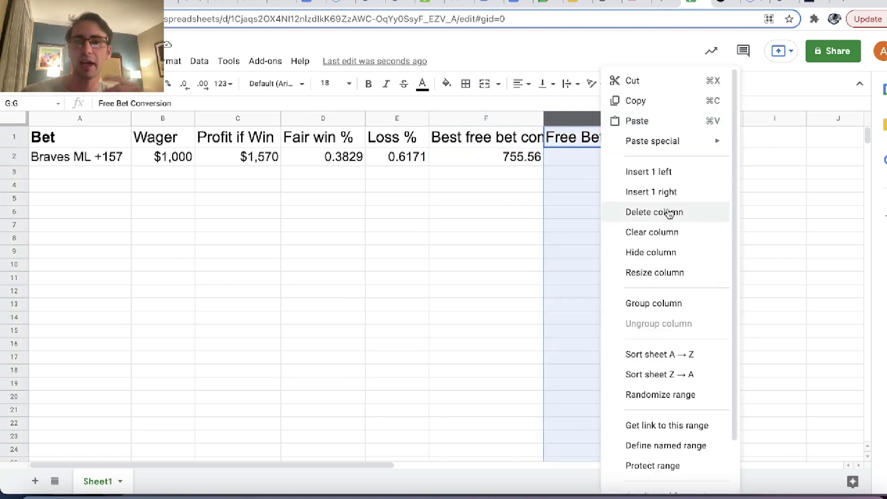
click(548, 174)
Rename the G1 header to "Loss on free bet"
click(597, 138)
text(LO)
key(BackSpace)
text(oss on f)
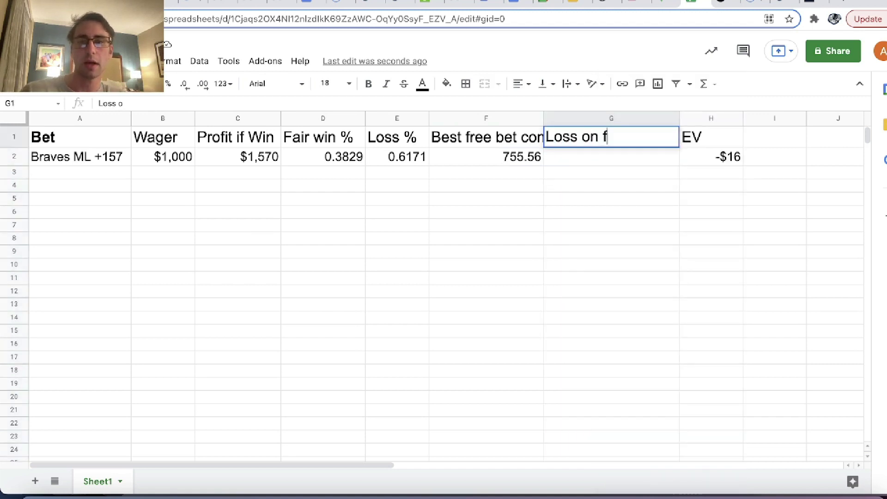
text(ree bet)
key(Return)
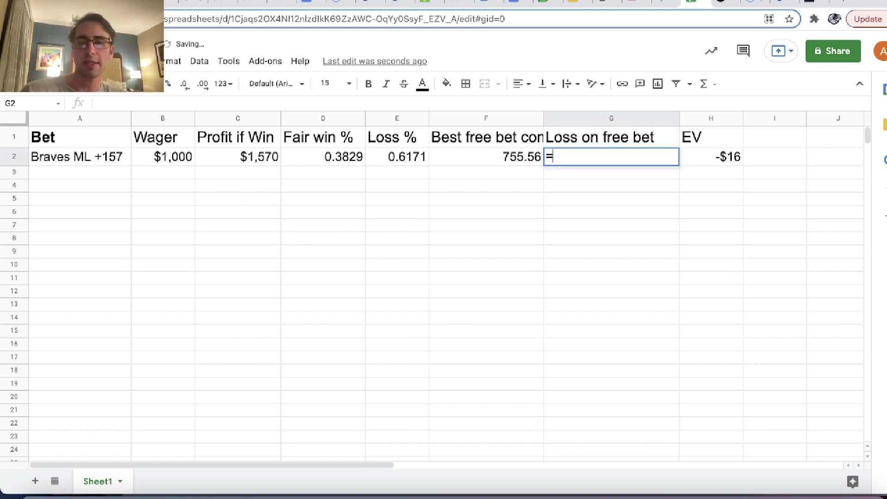
Calculate the free bet loss in G2 with the formula =F2-B2
text(=)
key(Left)
text(-)
key(Left)
key(Left)
key(Left)
key(Left)
key(Left)
key(Return)
key(Up)
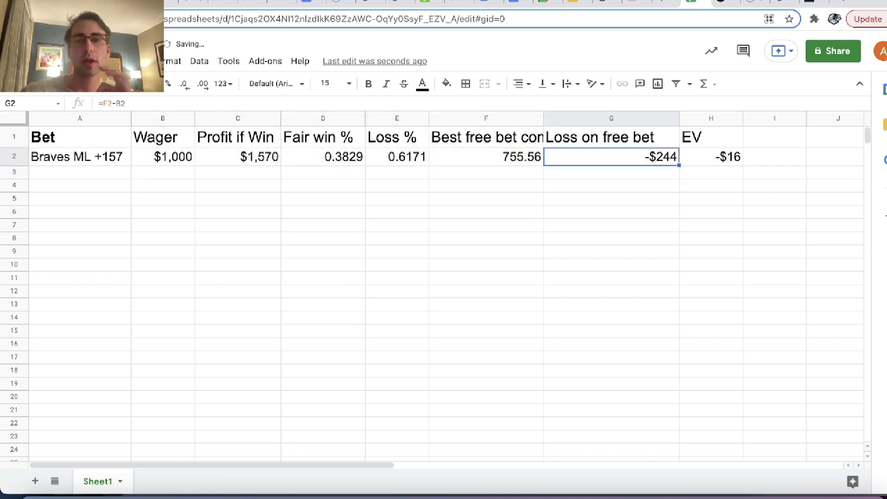
Review the Fair win %, Loss % and best free bet conversion cells of the Braves row
key(Left)
key(Left)
key(Left)
key(Left)
key(Left)
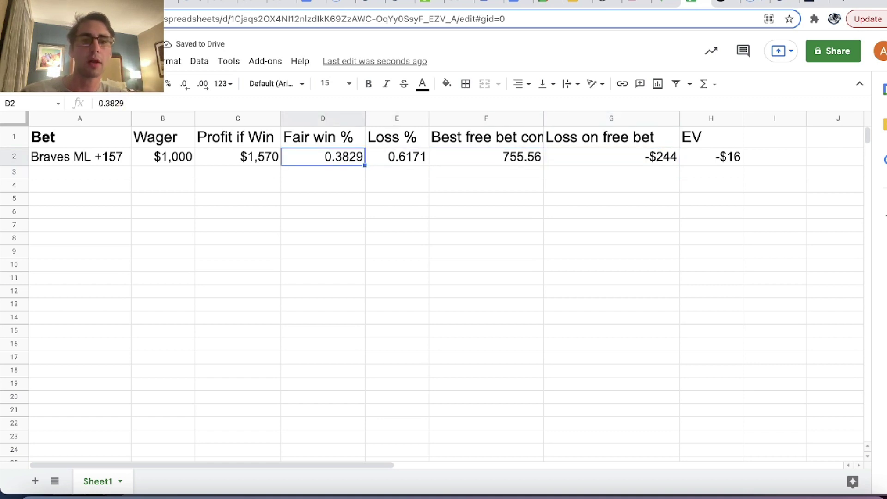
key(Right)
key(Right)
key(Right)
key(Right)
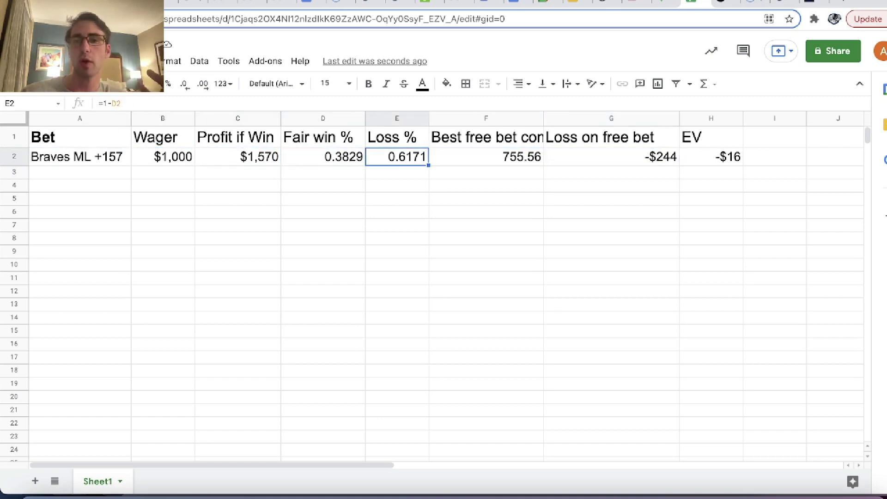
key(Up)
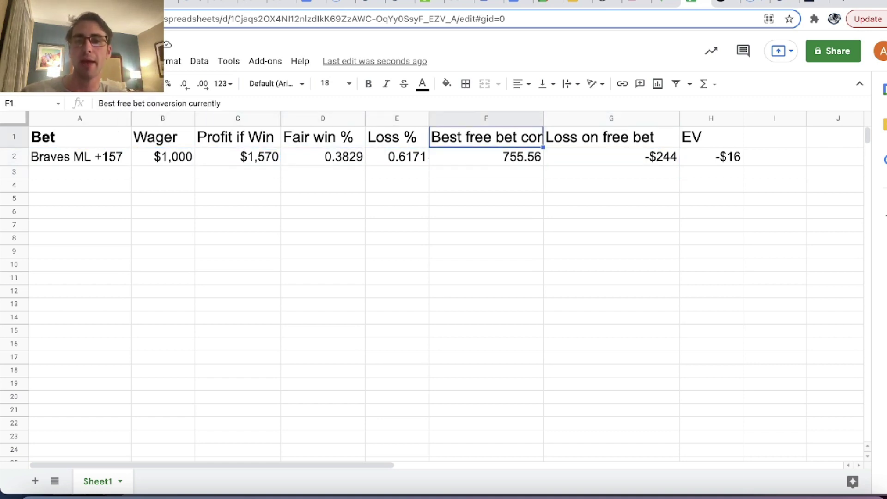
key(Down)
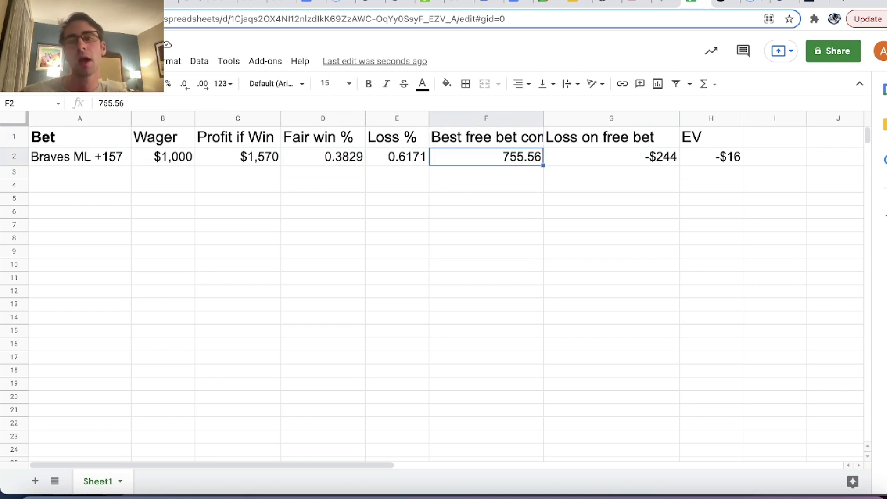
key(Right)
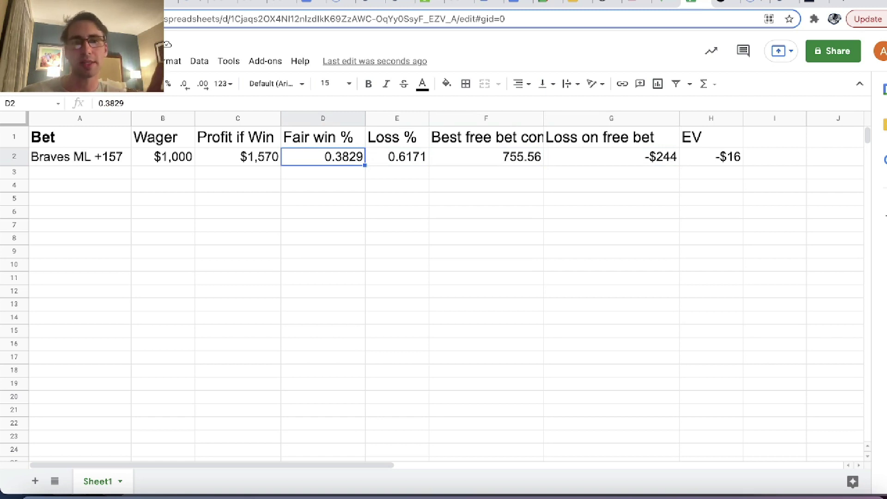
Walk through the Braves row from the bet name to the Loss on free bet cell, checking each input of the calculation
click(79, 157)
key(Right)
key(Right)
key(Right)
key(Right)
key(Right)
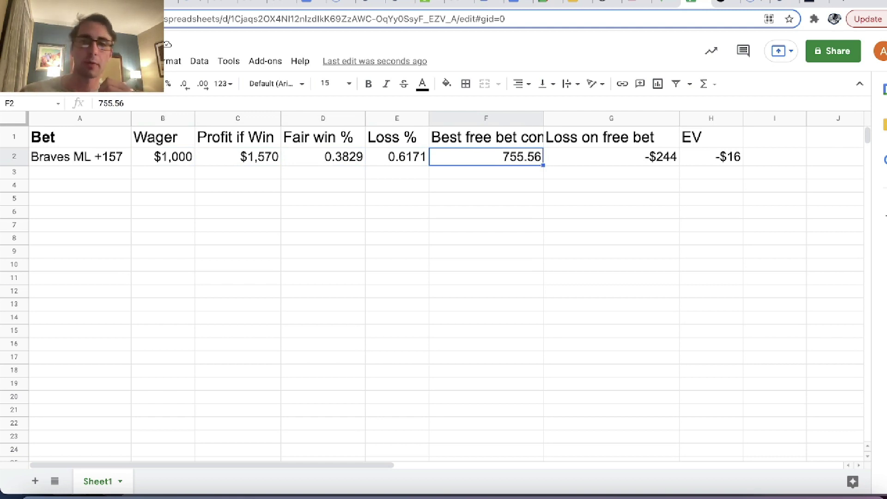
click(611, 157)
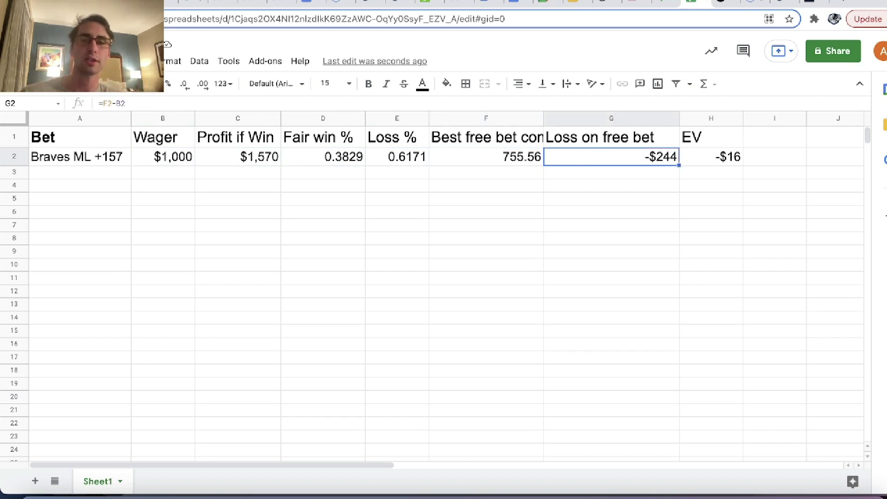
click(396, 156)
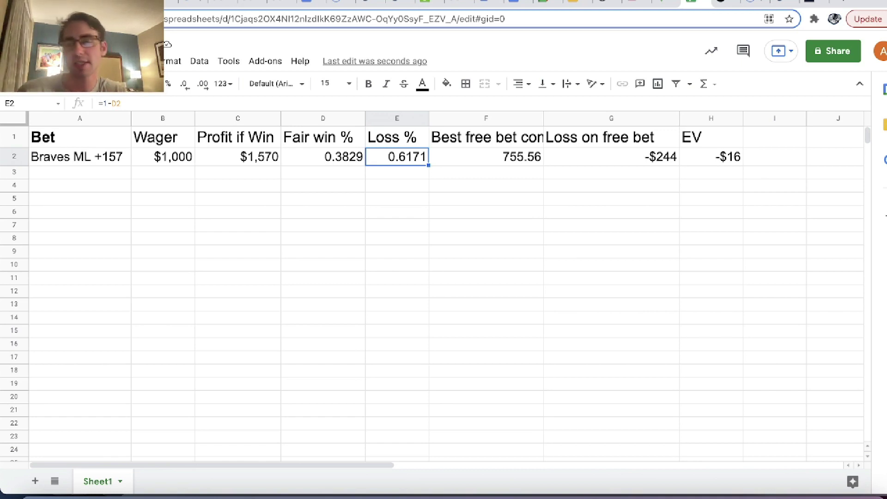
click(237, 157)
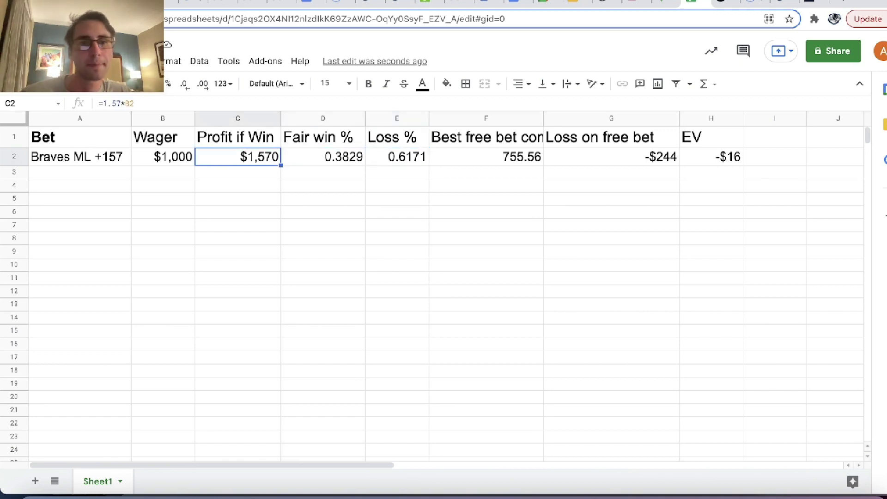
click(79, 157)
click(162, 156)
click(237, 157)
click(396, 156)
click(486, 156)
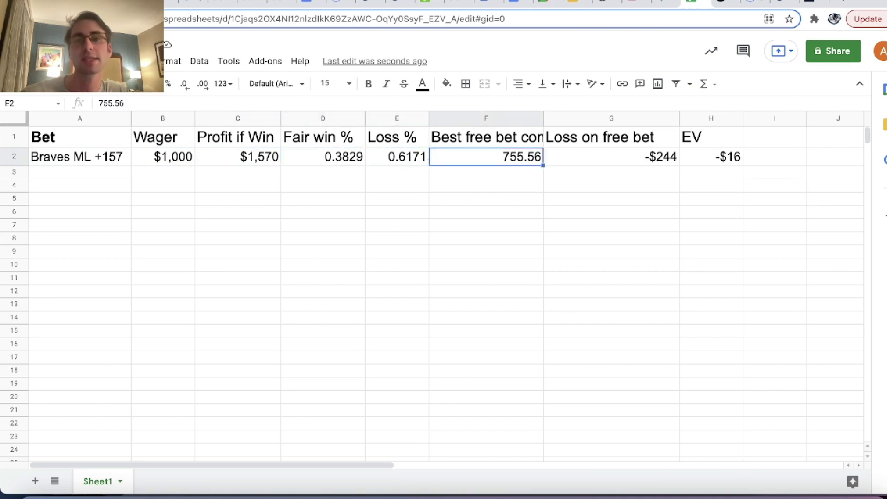
click(611, 156)
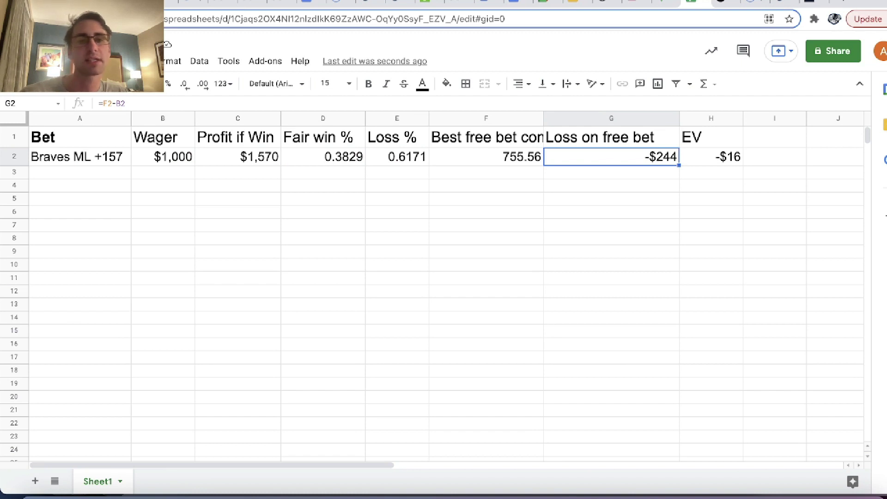
Recheck the Wager, Profit if Win, Loss % and Loss on free bet cells, and select the EV cell H2
click(486, 156)
click(238, 157)
click(163, 157)
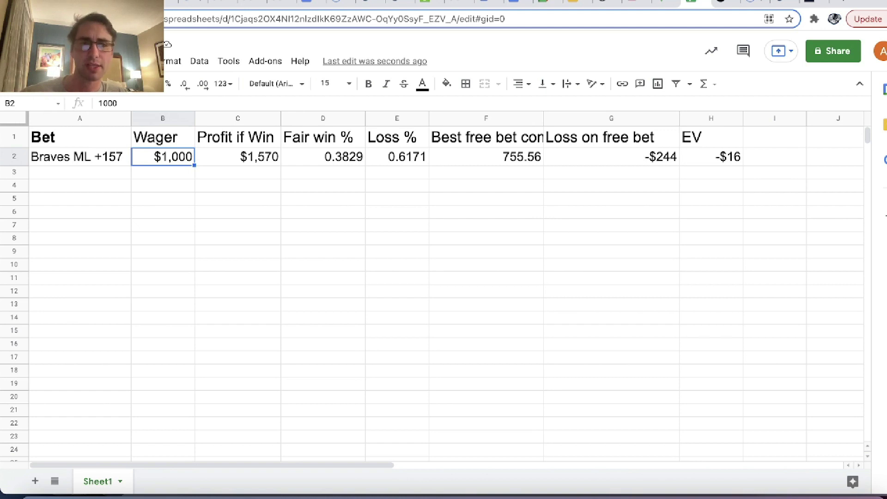
click(238, 156)
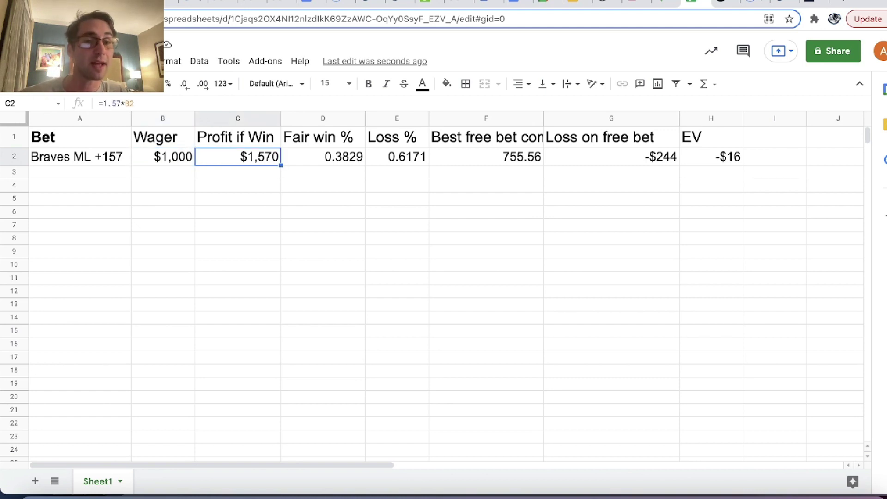
click(237, 172)
click(237, 157)
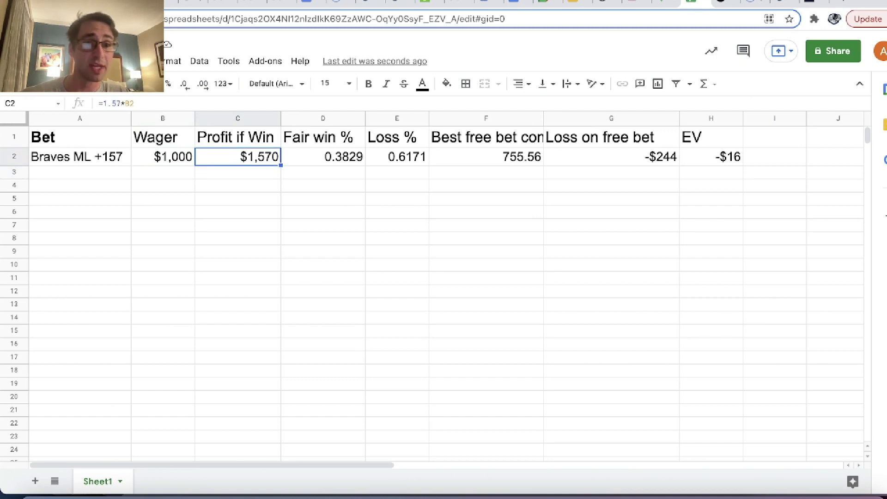
click(162, 156)
click(238, 157)
click(397, 156)
click(611, 156)
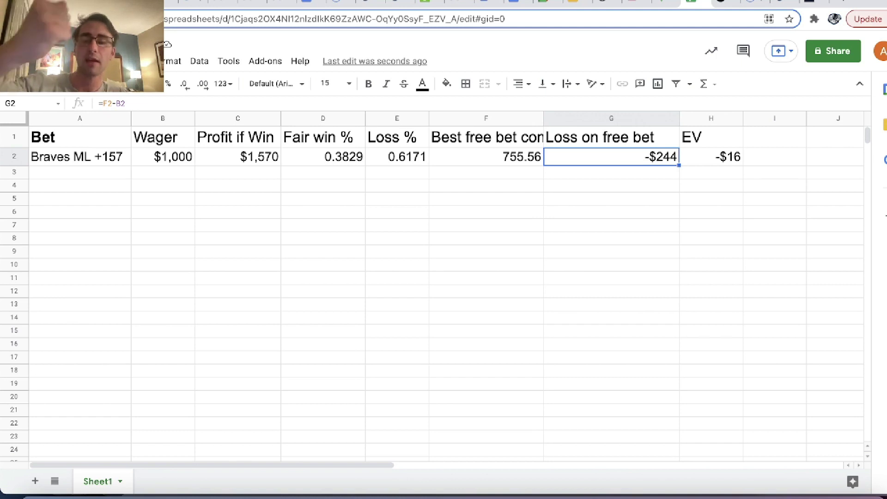
click(710, 157)
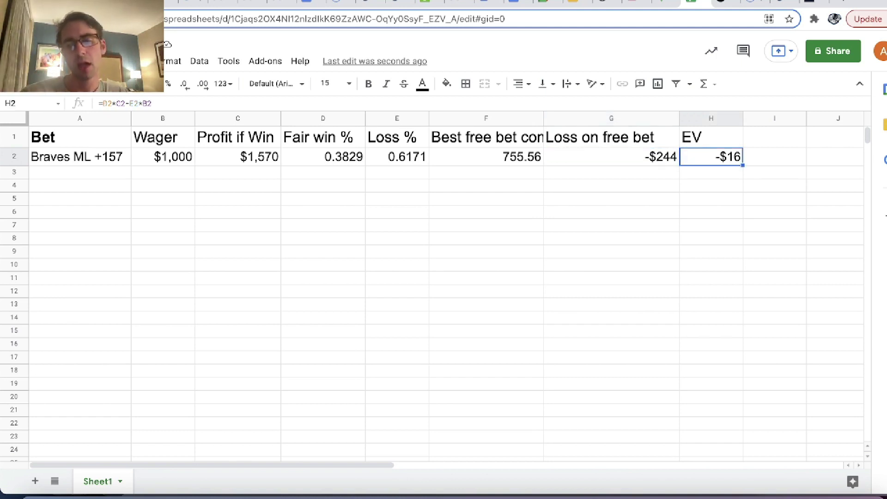
Start a new EV formula in H2 with a reference to the Loss % cell E2
text(=)
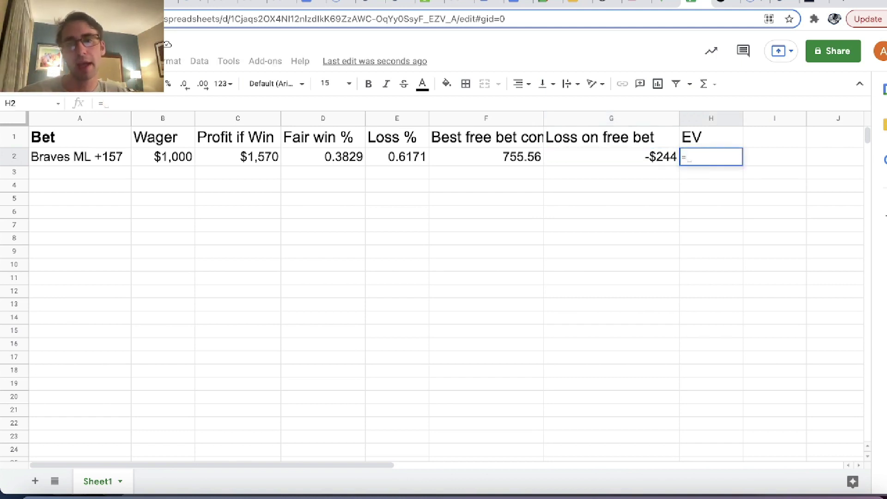
click(486, 157)
click(323, 157)
click(397, 156)
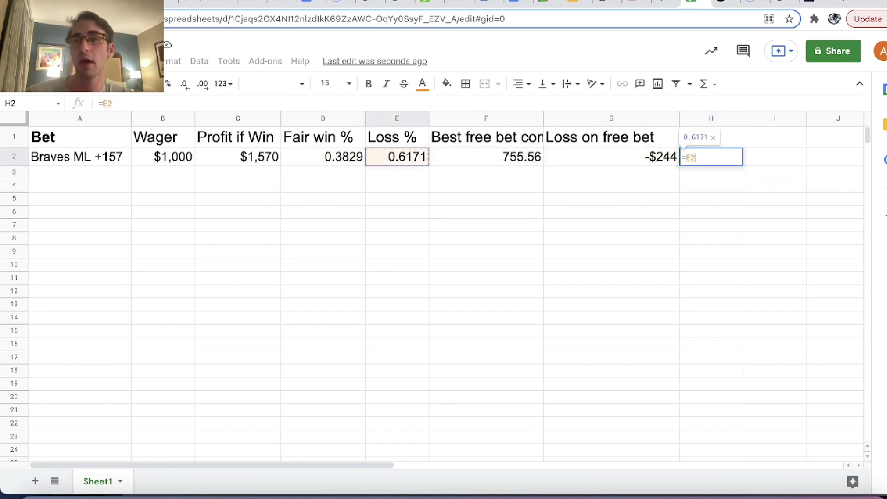
Look over the OddsJam low-hold list and calculators and the Pinnacle Braves–Dodgers money line, and return to the spreadsheet
click(785, 3)
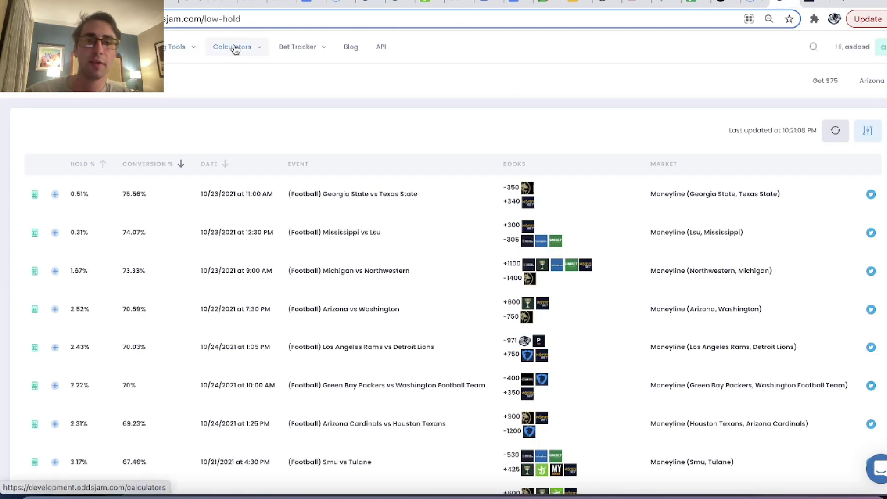
mouse_move(234, 50)
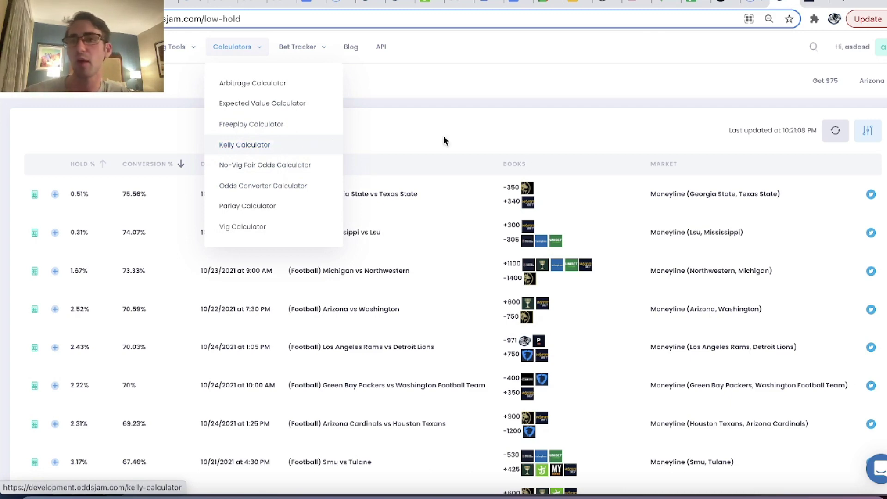
click(721, 3)
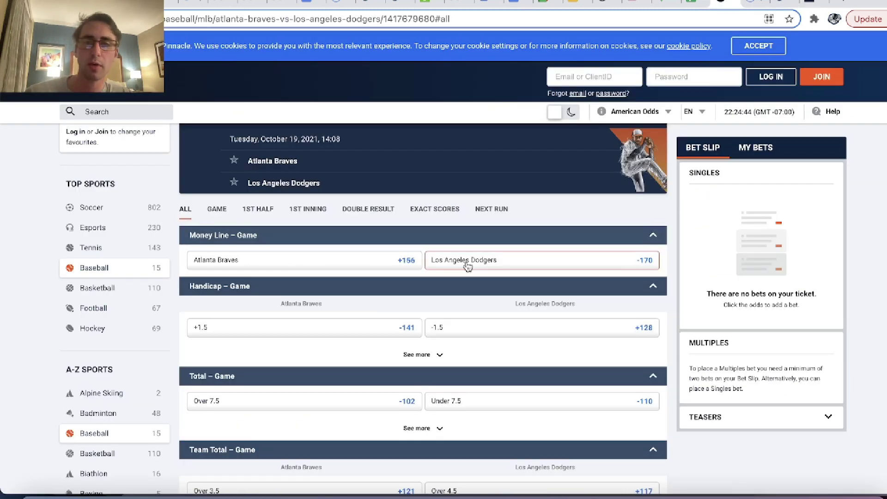
click(752, 5)
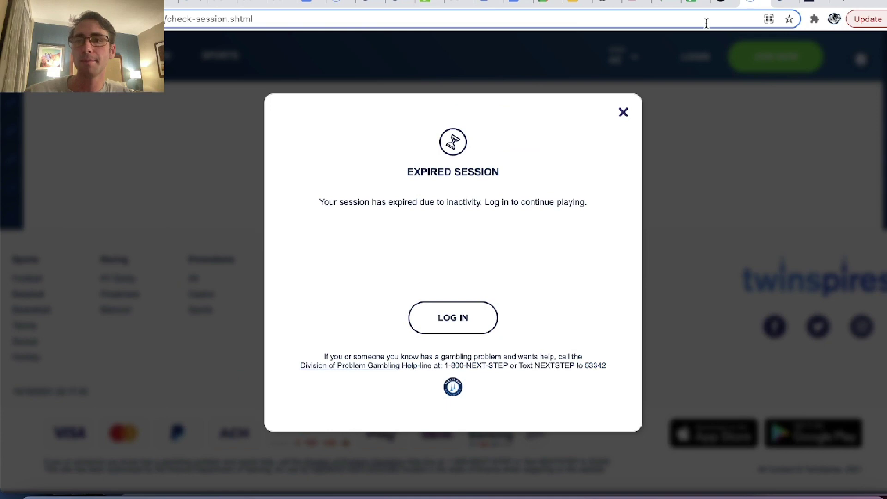
click(779, 6)
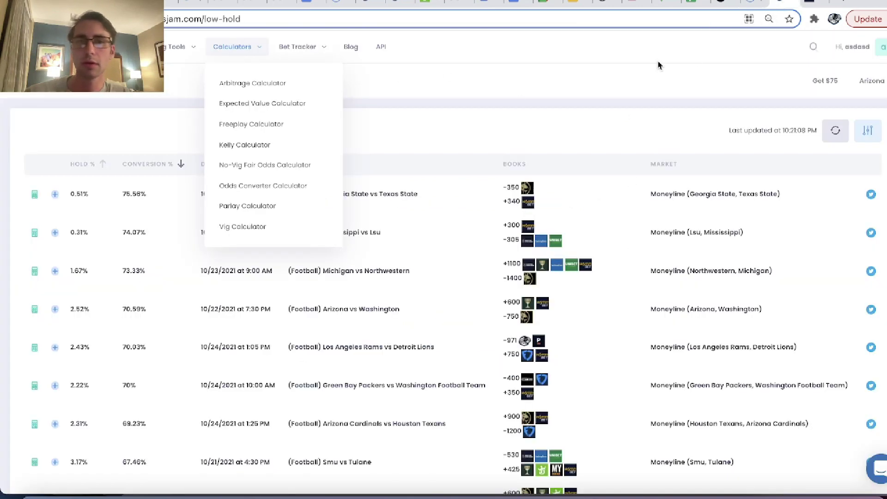
click(691, 2)
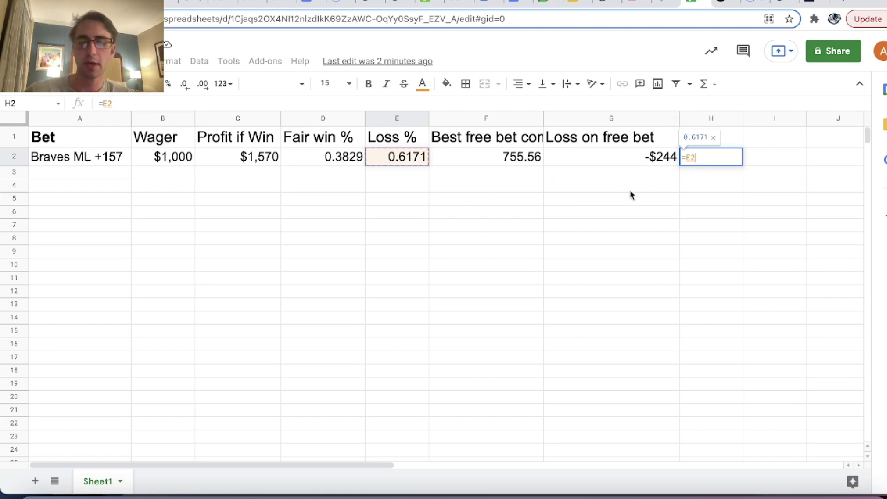
Complete the EV formula in H2 as =E2*G2-D2*C2
text(*)
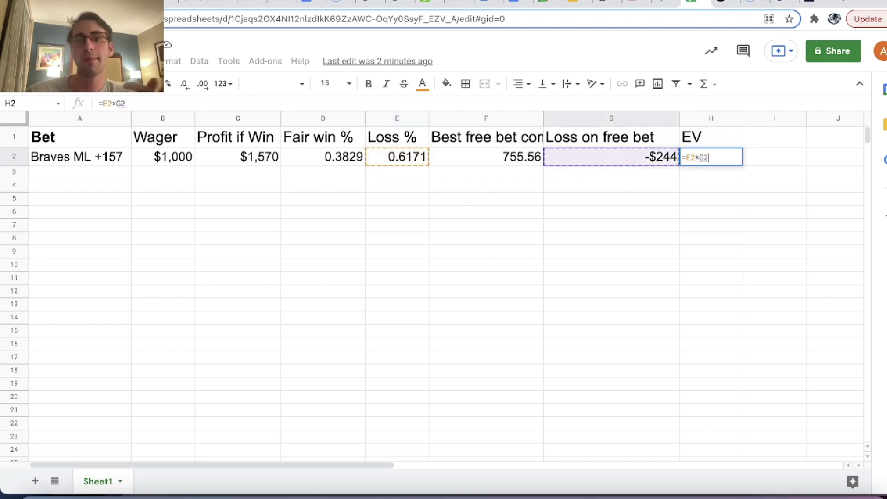
text(G2)
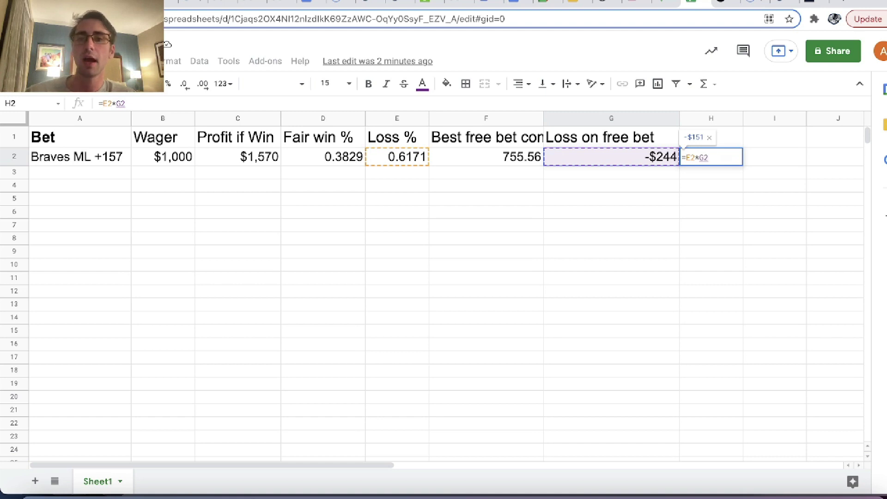
text(-)
key(Left)
key(Left)
key(Left)
key(Left)
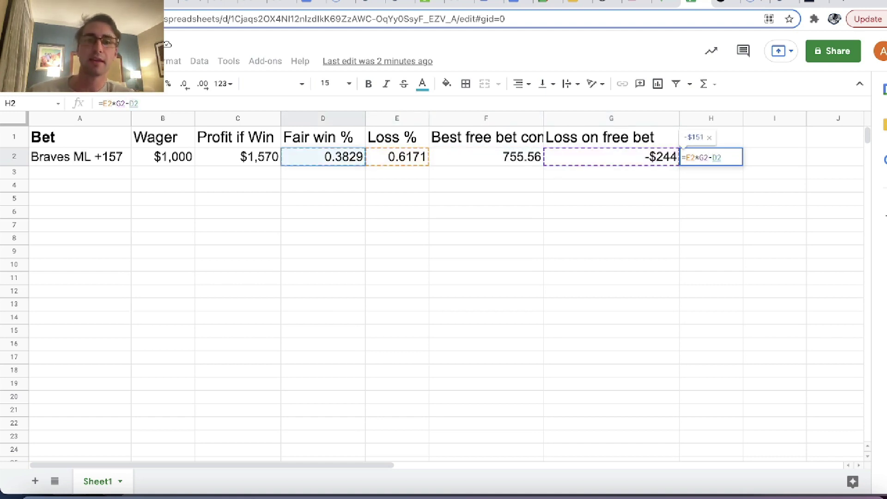
text(*)
key(Left)
key(Left)
key(Left)
key(Left)
key(Left)
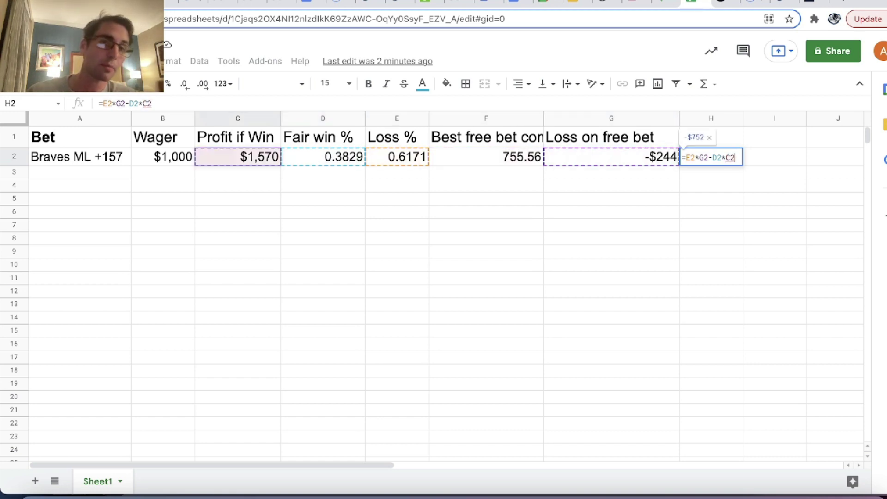
key(Return)
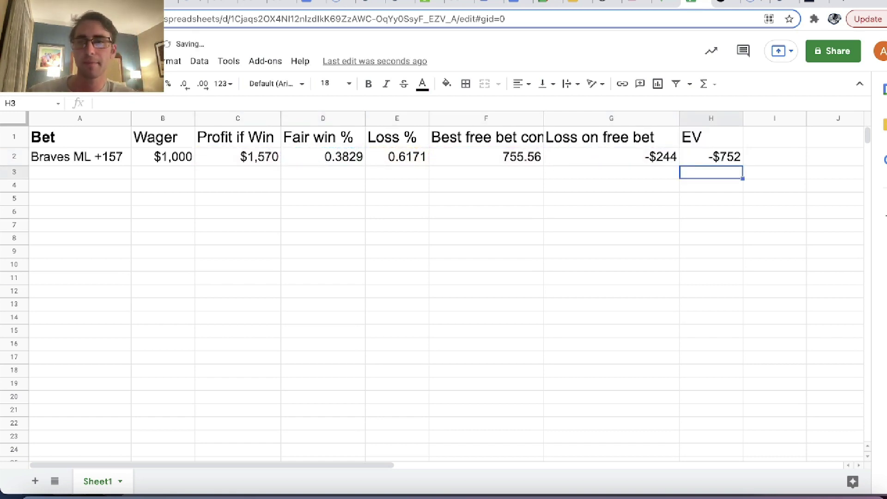
Recheck the cell references of the EV formula in H2 and widen column H
key(Up)
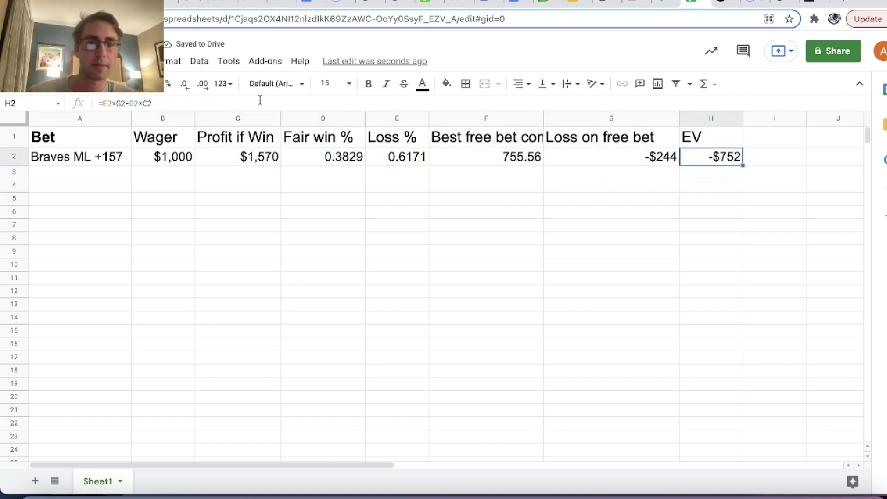
click(260, 101)
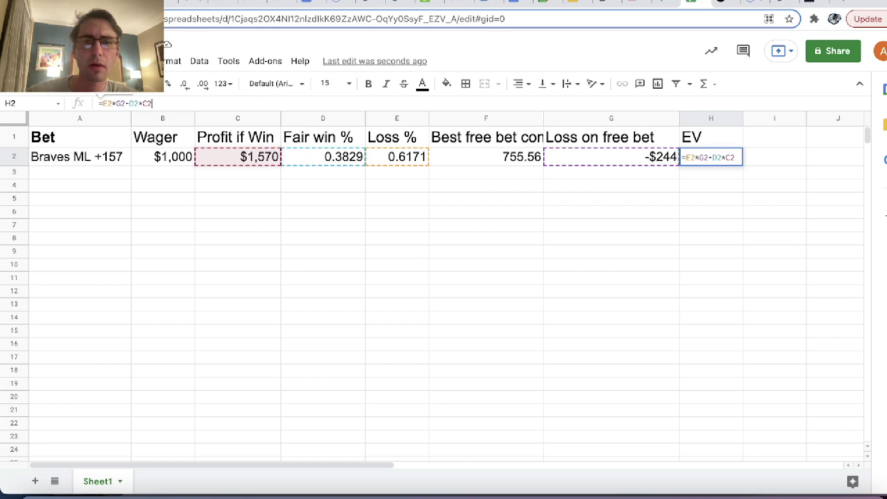
key(Return)
key(Up)
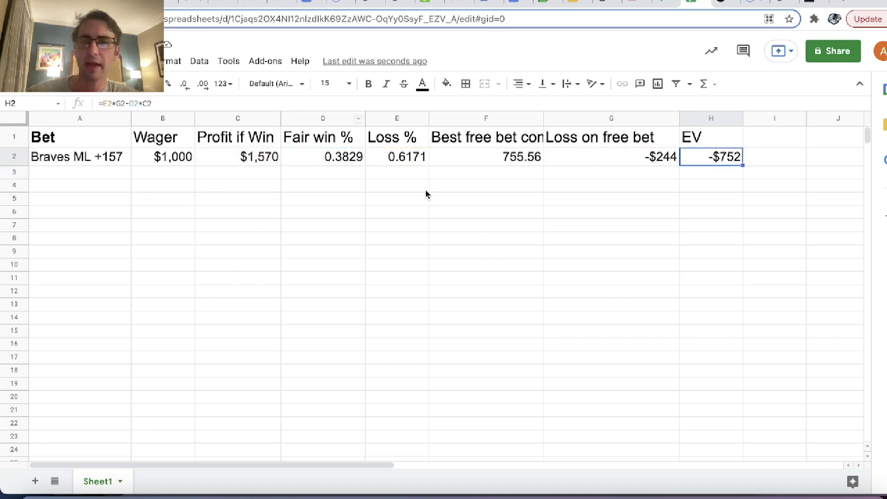
drag(742, 115, 773, 117)
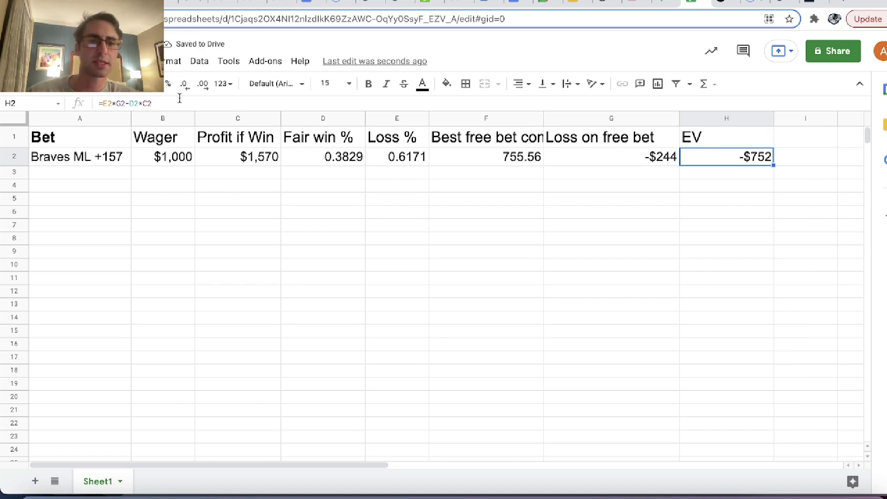
Replace the EV formula in H2 with =1570*D2-E2*244 and select that cell again
drag(179, 98, 83, 95)
text(=1)
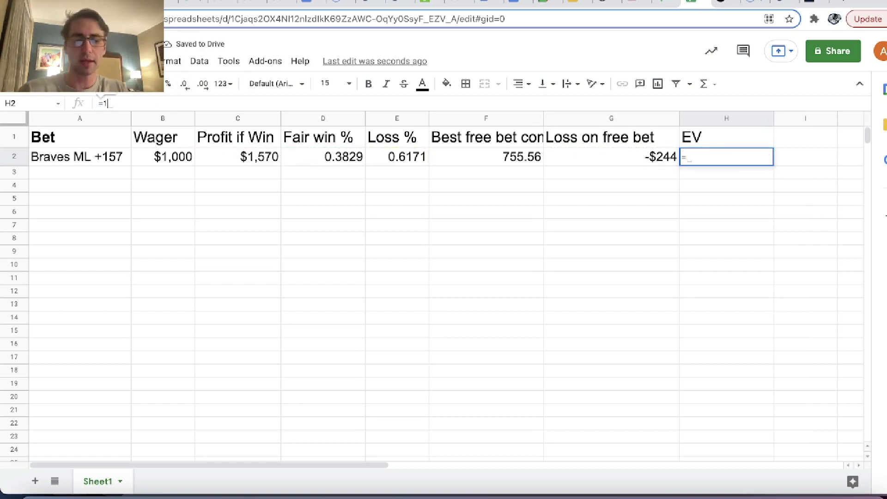
text(570*)
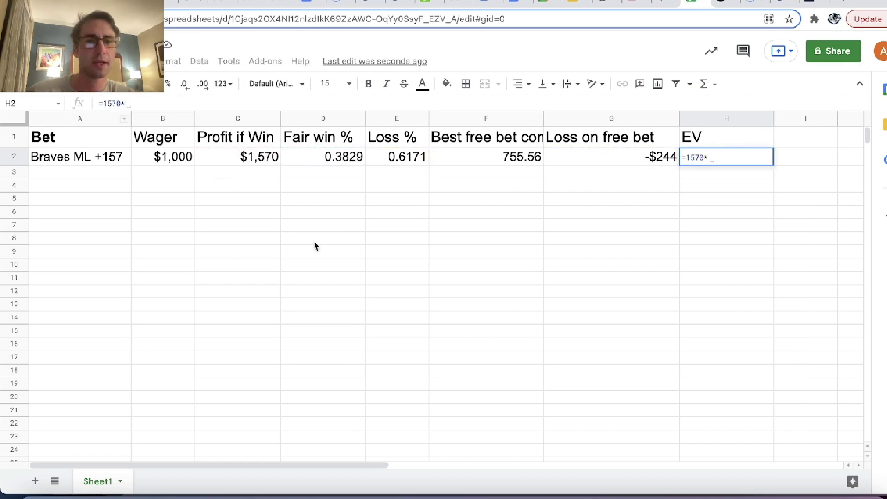
click(343, 158)
text(-)
click(391, 158)
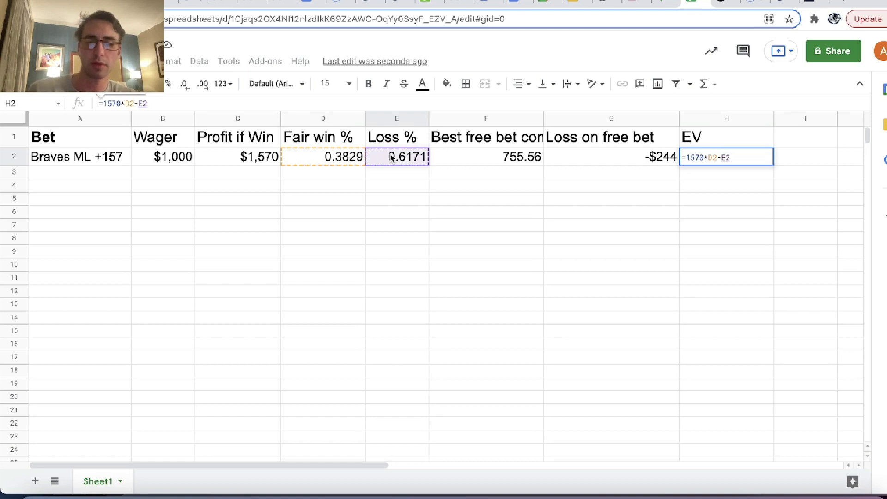
text(*244)
key(Return)
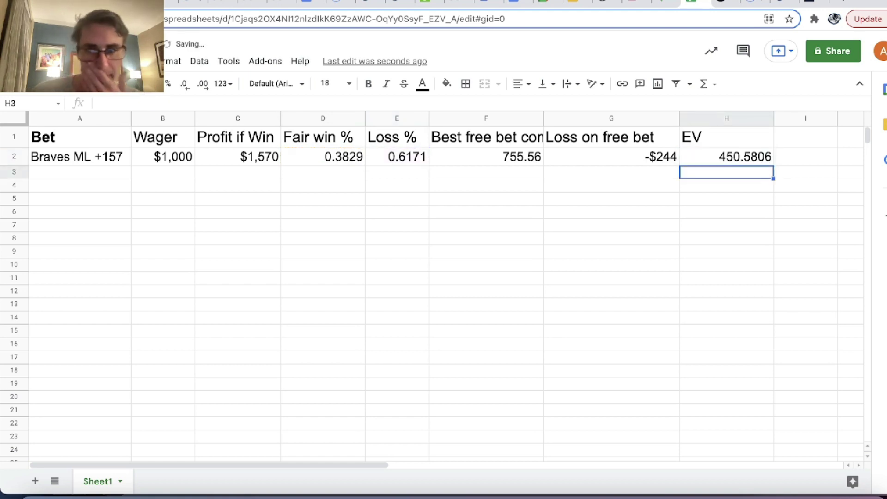
click(726, 156)
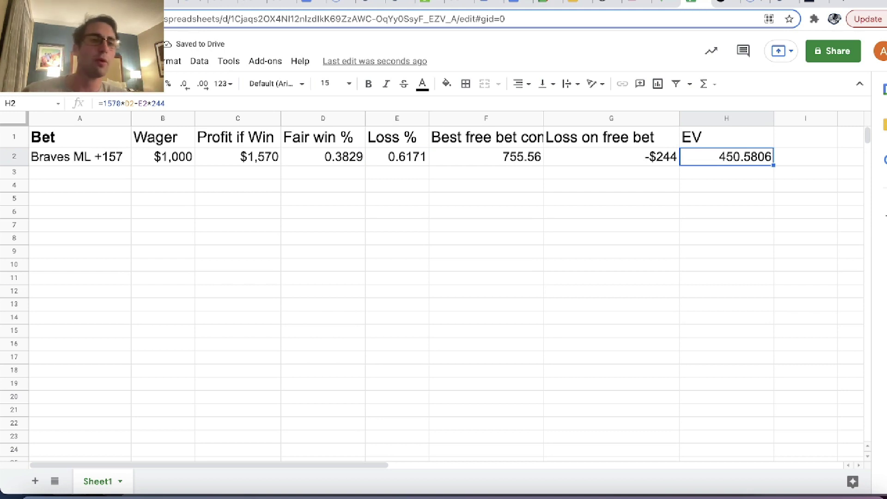
Walk through the Braves row from the EV cell back to the bet name and forward to EV again
key(Left)
key(Left)
key(Left)
key(Left)
key(Left)
key(Left)
key(Left)
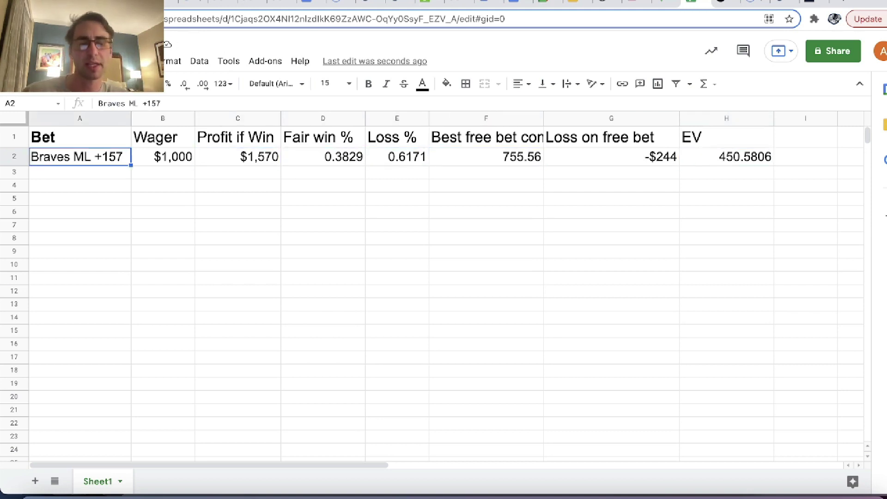
key(Right)
key(Right)
key(Right)
key(Right)
key(Right)
key(Right)
key(Right)
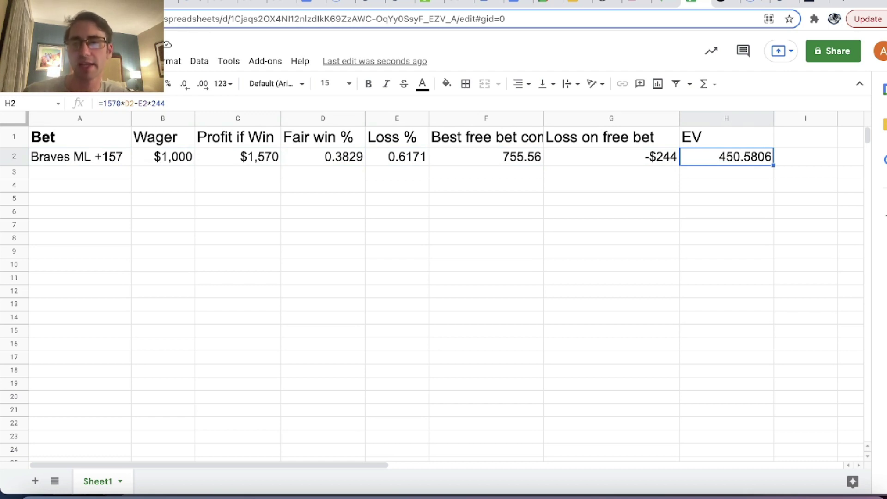
Compare the Profit if Win cell with the active Braves bet on WynnBET, and return to the EV cell in the spreadsheet
key(Left)
key(Left)
key(Left)
key(Left)
key(Left)
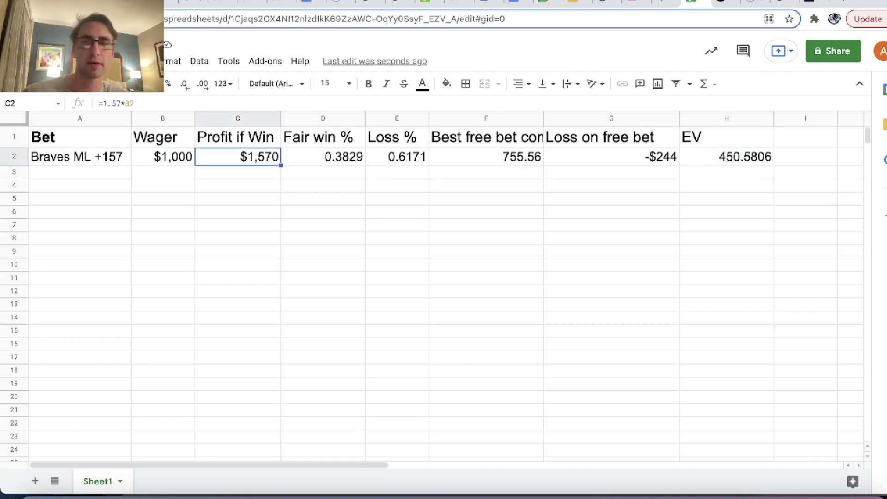
key(ctrl+Tab)
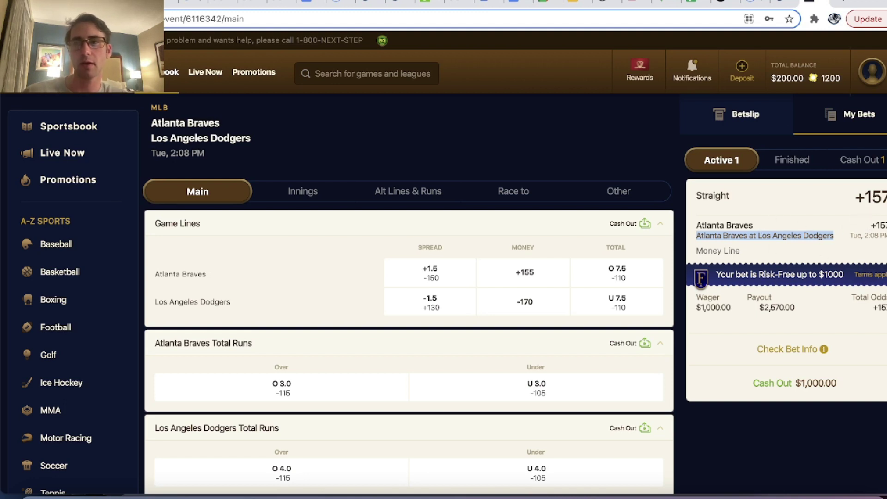
click(701, 2)
click(739, 158)
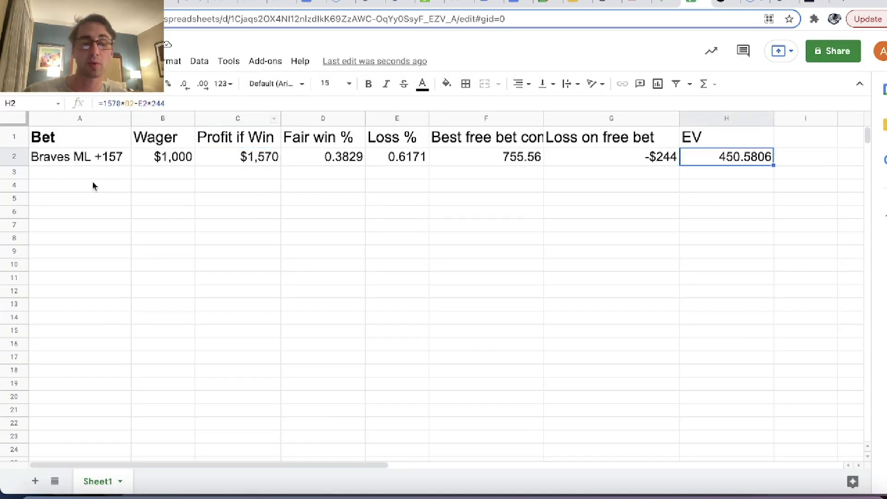
Review the Wager, Profit if Win, Fair win % and Loss % cells, ending on the Braves bet name
drag(189, 156, 257, 162)
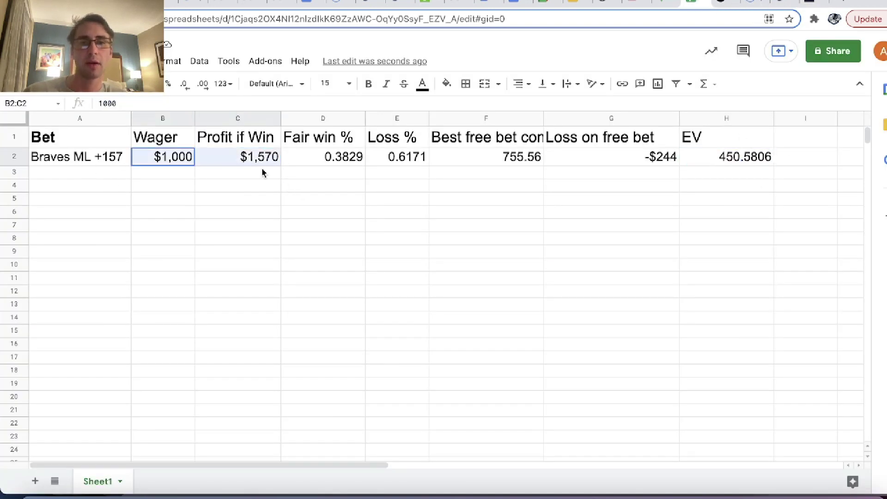
click(165, 159)
key(Right)
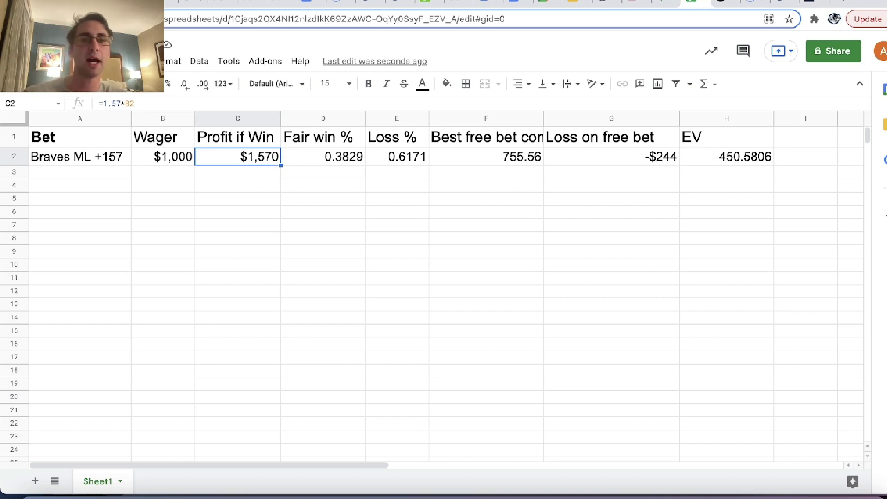
click(323, 157)
click(397, 156)
click(162, 157)
click(79, 157)
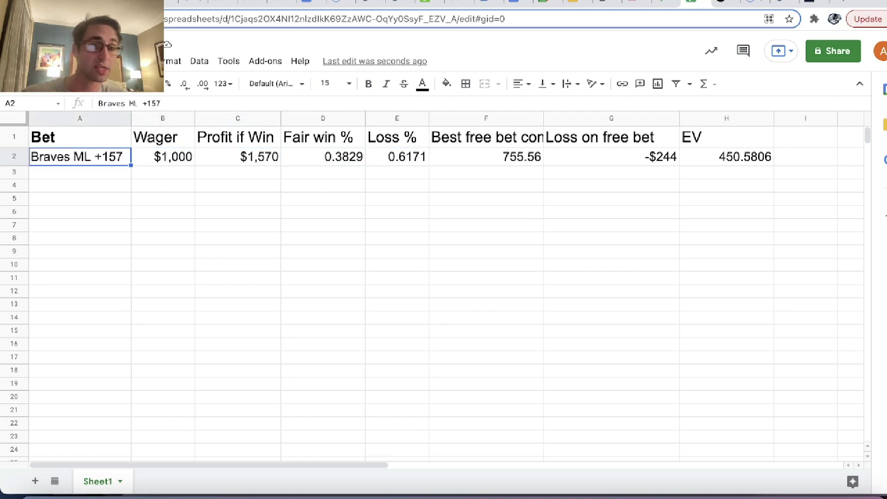
Review the Profit if Win, Fair win %, free bet conversion and Loss on free bet cells, and switch to OddsJam's low-hold page
click(237, 156)
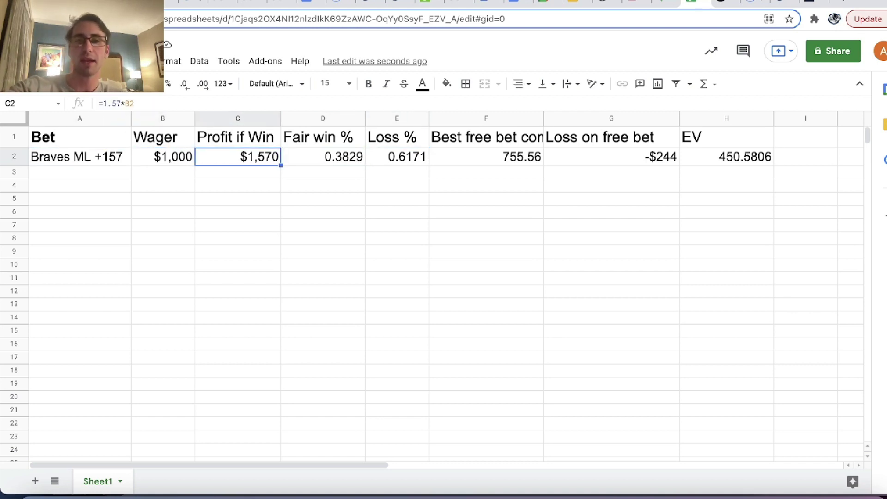
click(323, 157)
click(486, 157)
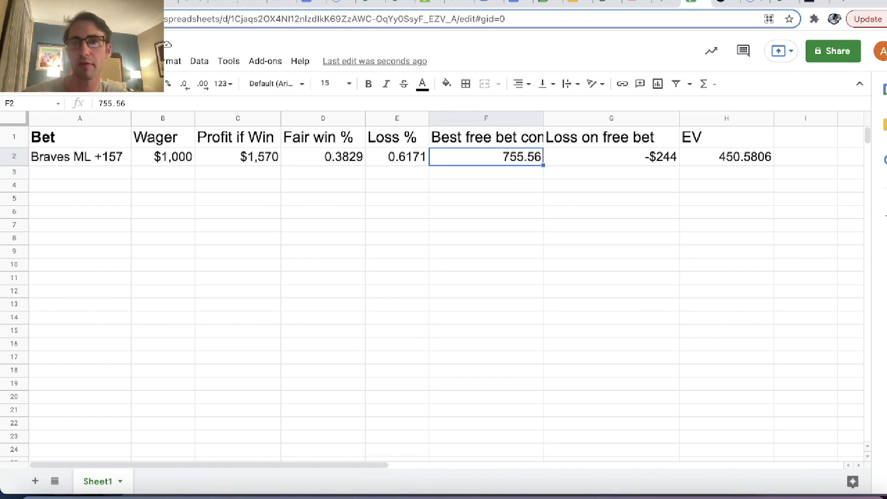
click(611, 156)
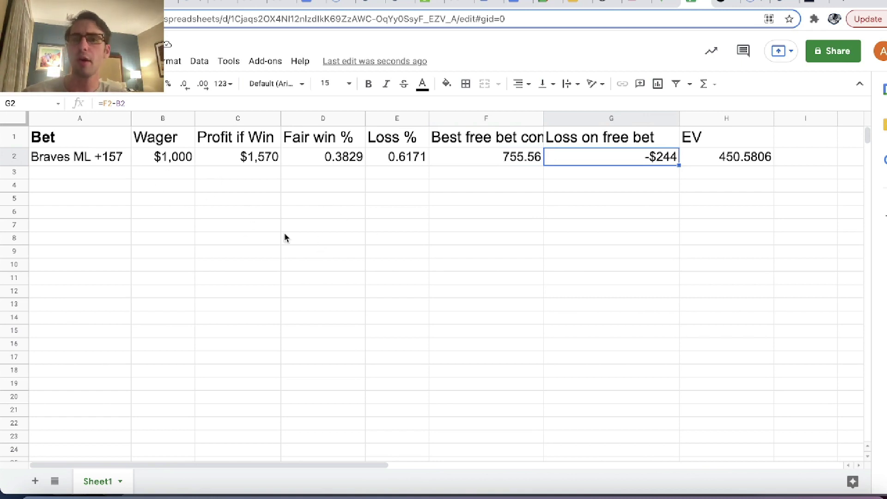
click(591, 119)
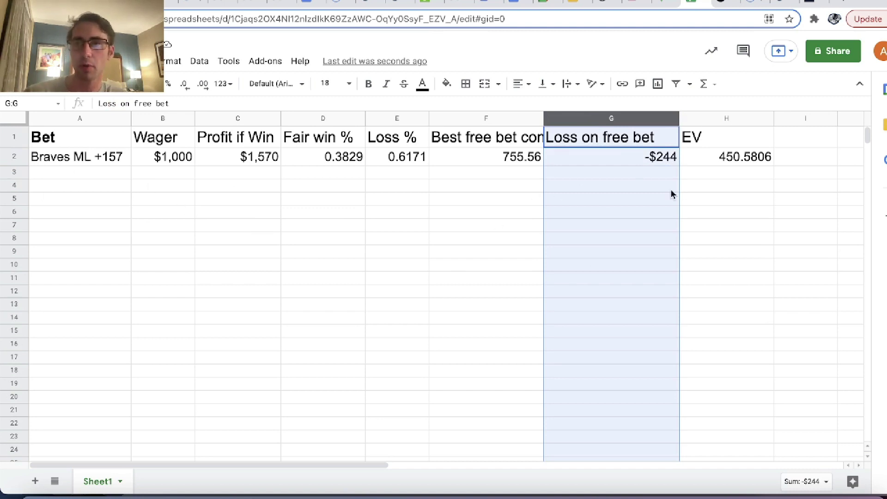
click(780, 6)
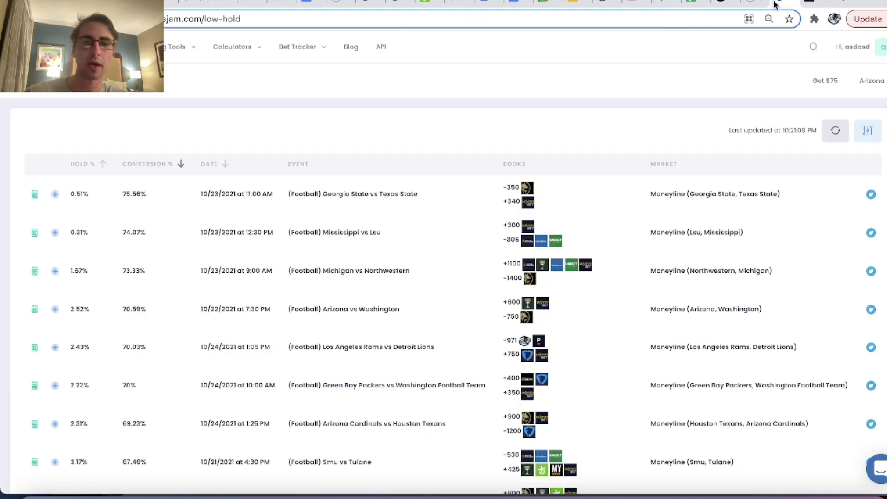
Open the Los Angeles Dodgers vs Atlanta Braves odds from OddsJam's baseball listings, and compare the moneyline with the spreadsheet's Braves row
mouse_move(111, 47)
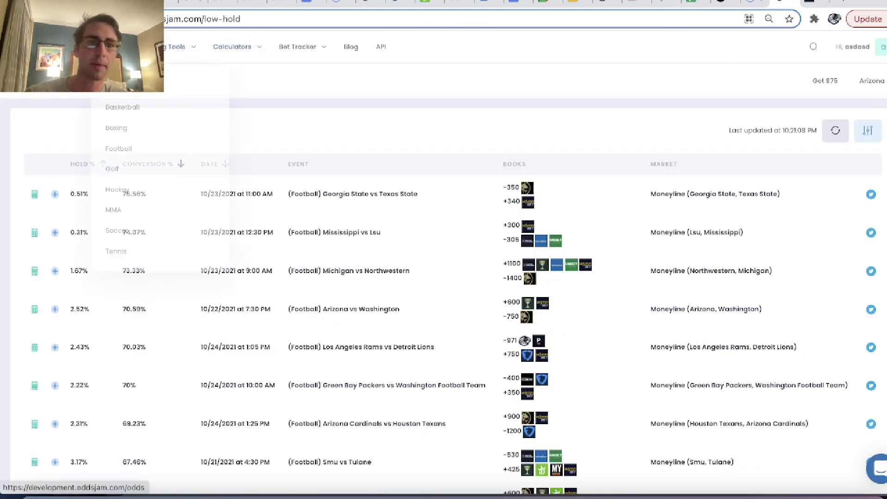
click(116, 104)
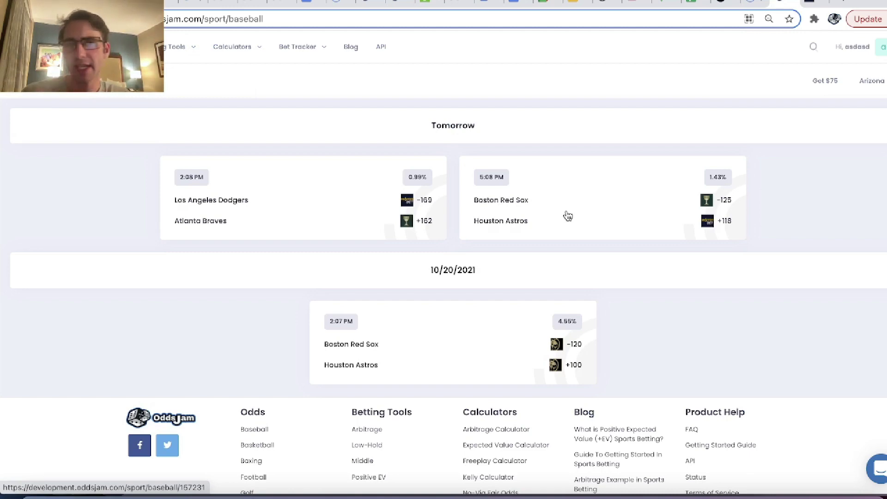
click(285, 208)
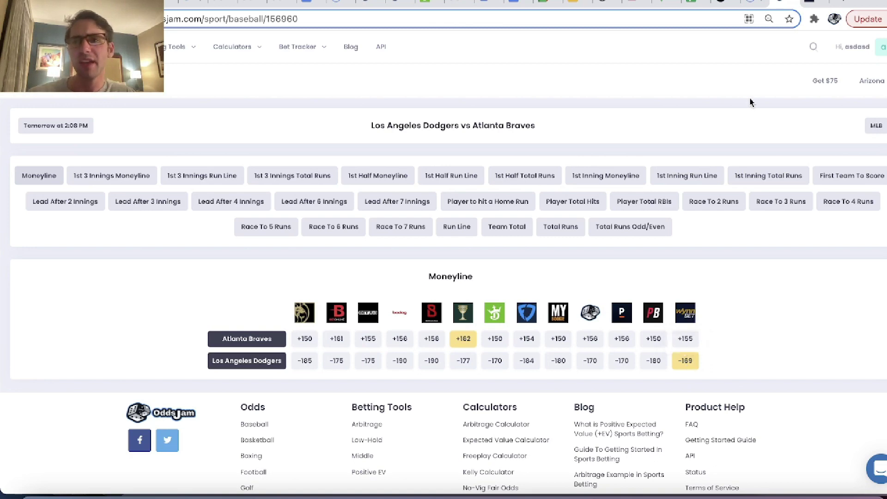
click(690, 3)
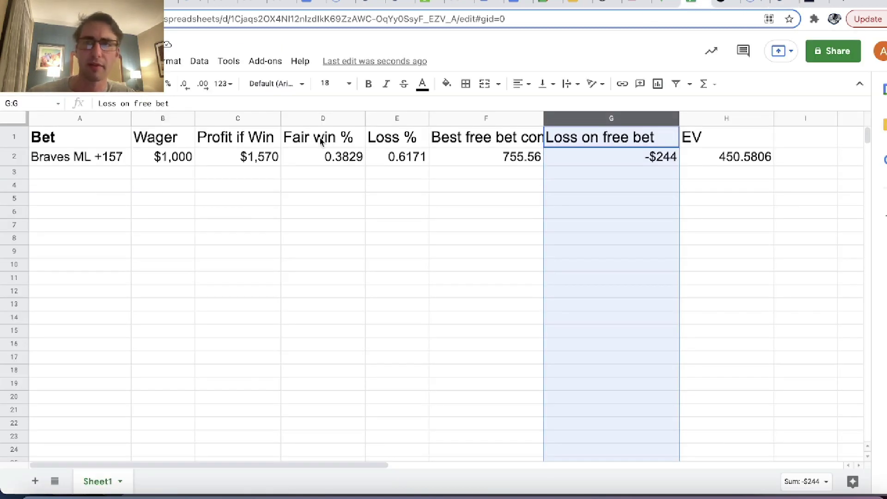
click(784, 4)
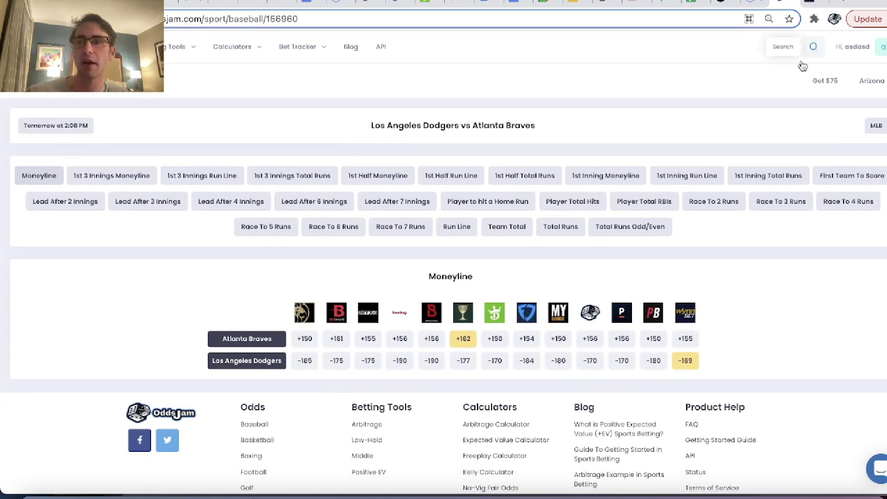
click(692, 4)
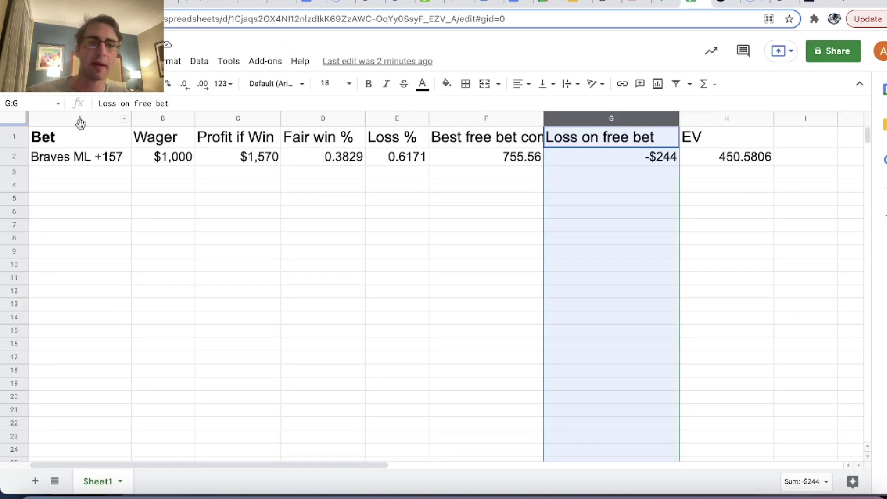
Make the entire header row of the spreadsheet bold, and select the Braves bet name cell
click(721, 278)
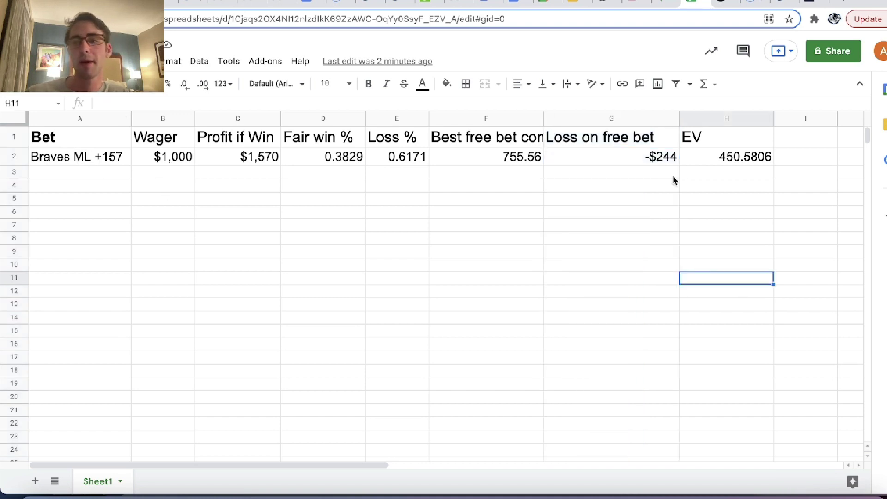
click(25, 139)
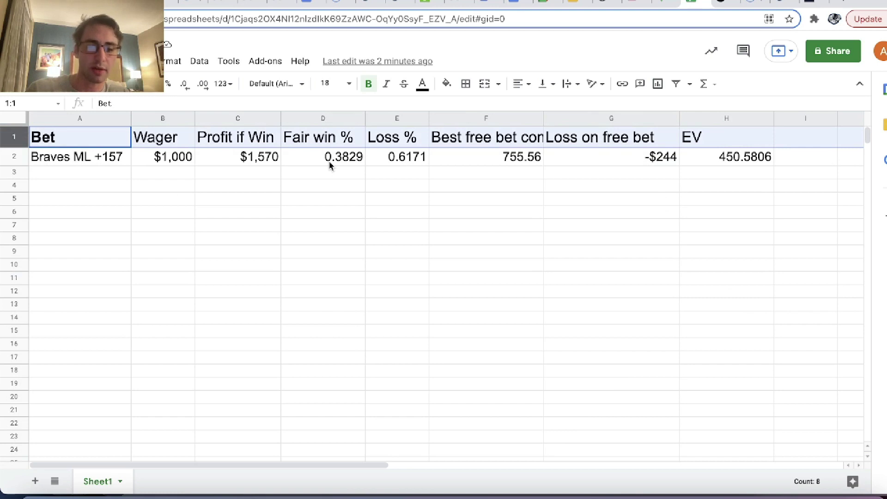
key(ctrl+b)
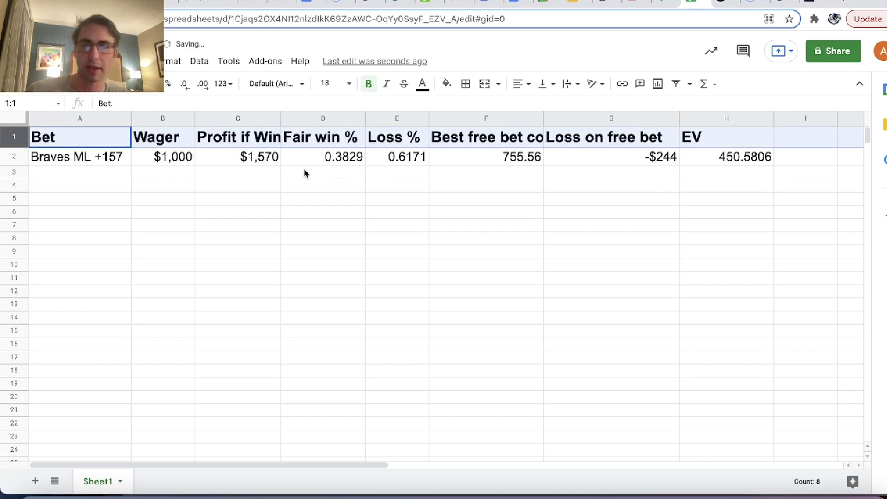
click(749, 247)
drag(708, 157, 2, 408)
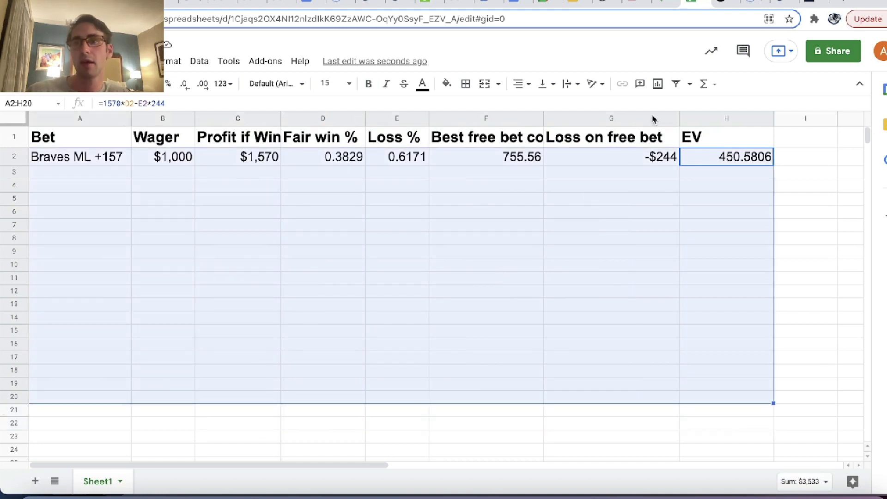
click(65, 158)
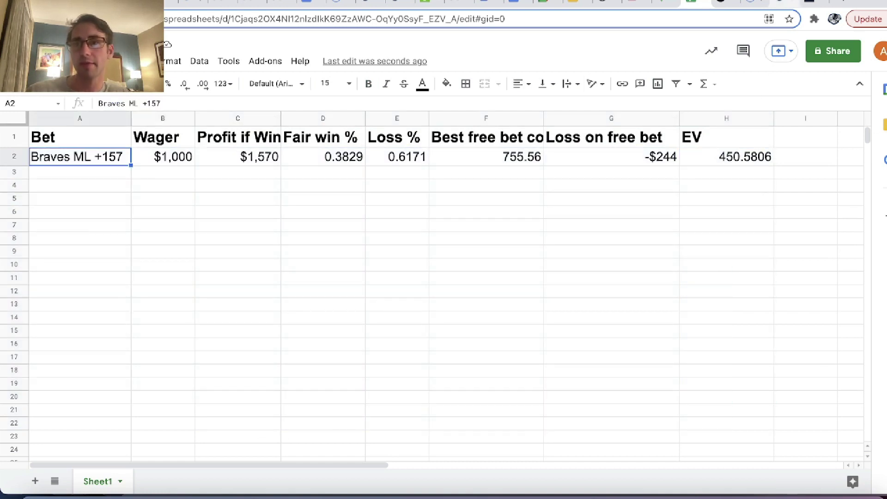
Compare OddsJam's Dodgers vs Braves moneyline with the game lines and active bet on WynnBET, and open OddsJam's arbitrage page
click(782, 4)
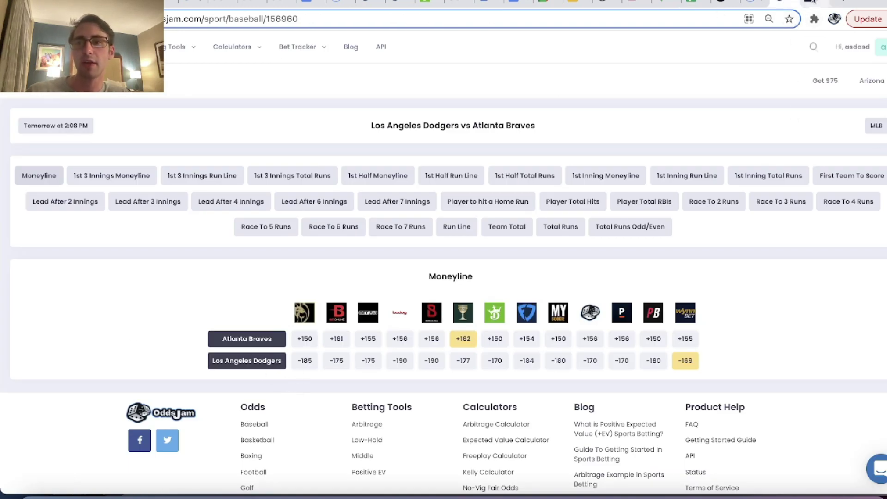
click(815, 3)
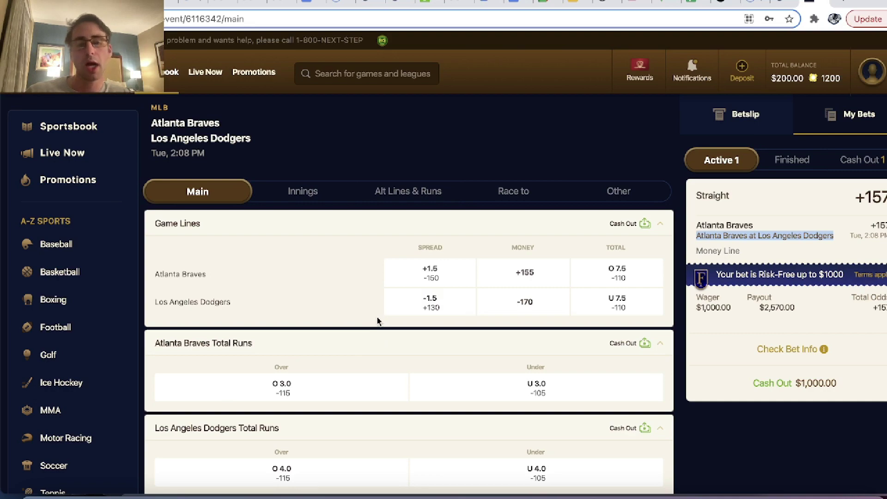
click(804, 4)
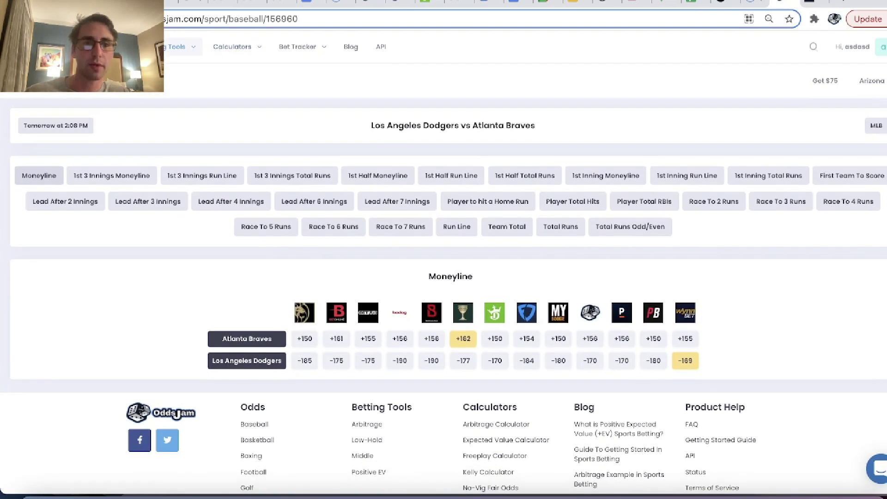
mouse_move(178, 46)
click(181, 83)
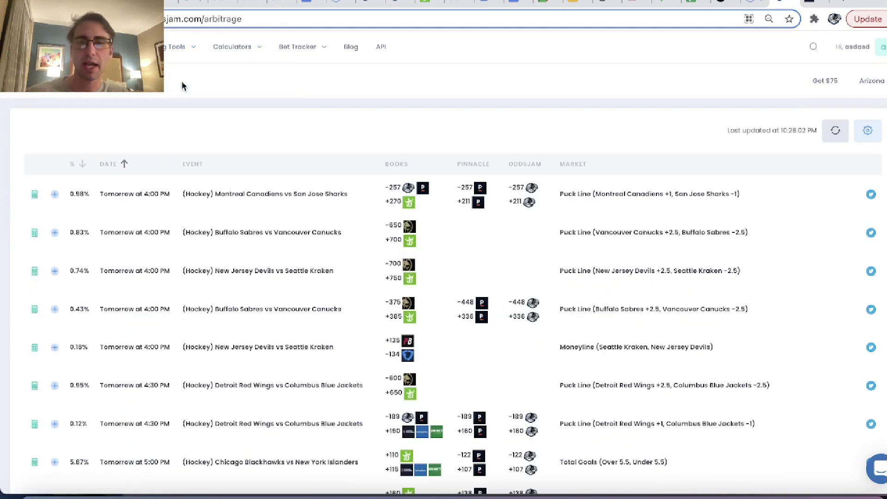